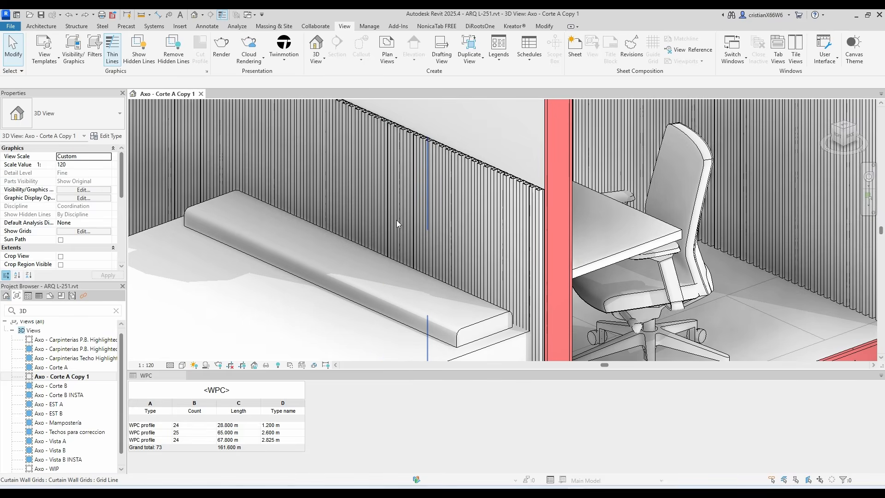
scroll(396, 220, down, 2)
middle_drag(399, 220, 453, 165)
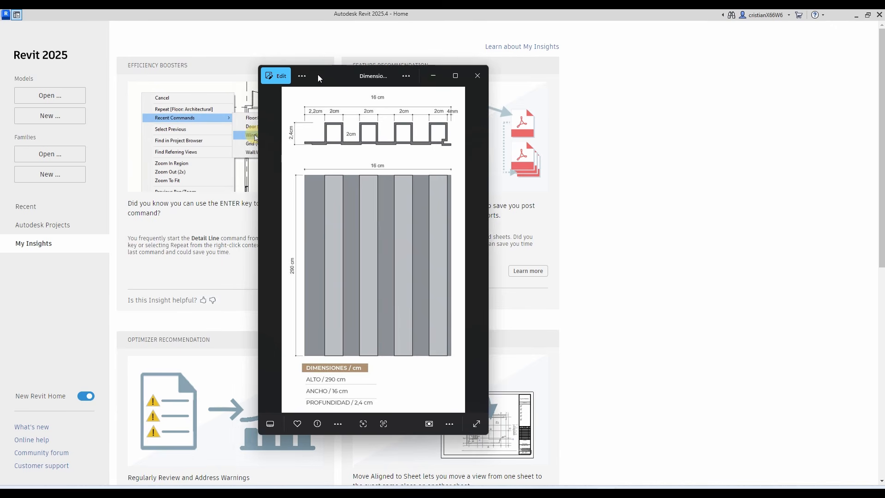
- Create a new family from the Profile-Mullion.rft template in the English-Imperial folder
click(55, 182)
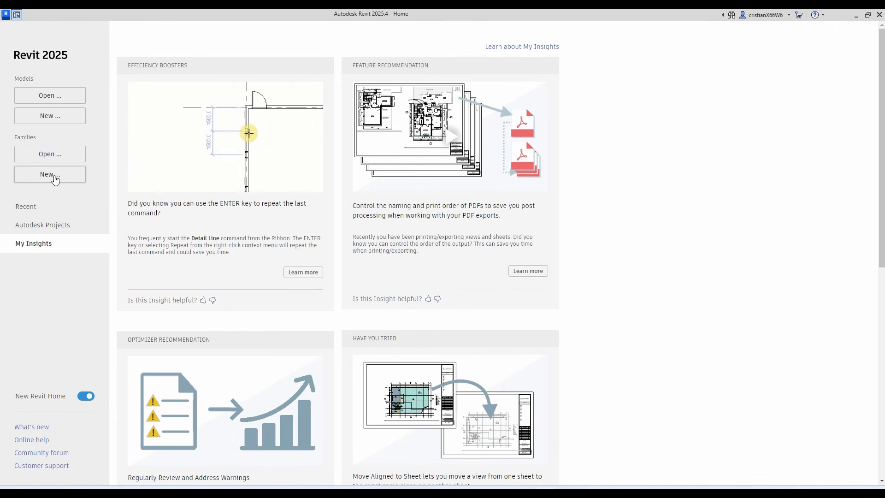
scroll(397, 113, down, 13)
scroll(397, 113, down, 6)
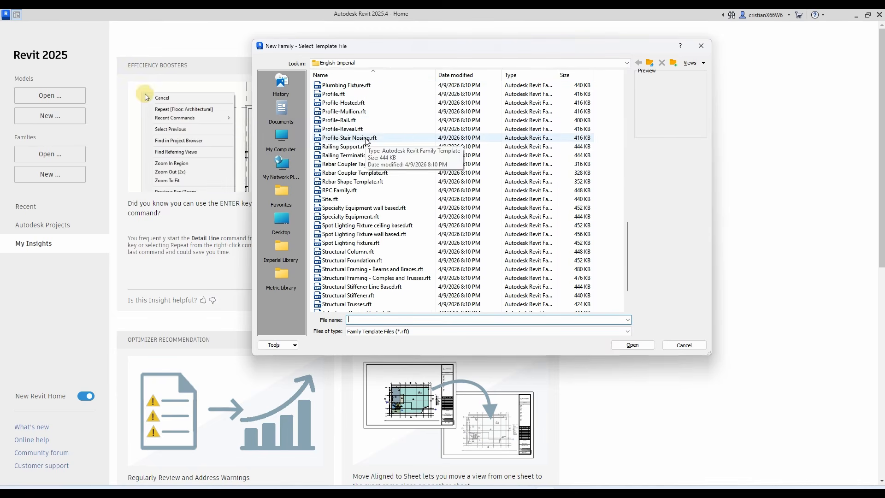
click(348, 112)
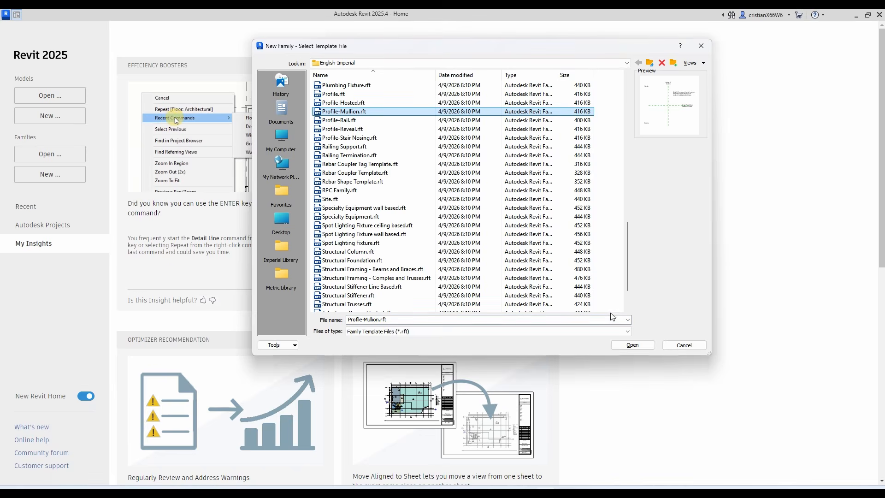
click(619, 343)
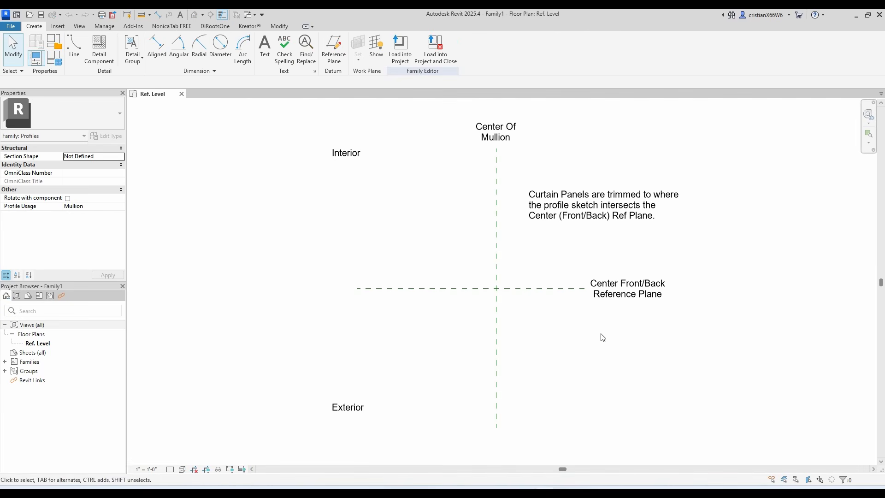
middle_drag(602, 336, 488, 302)
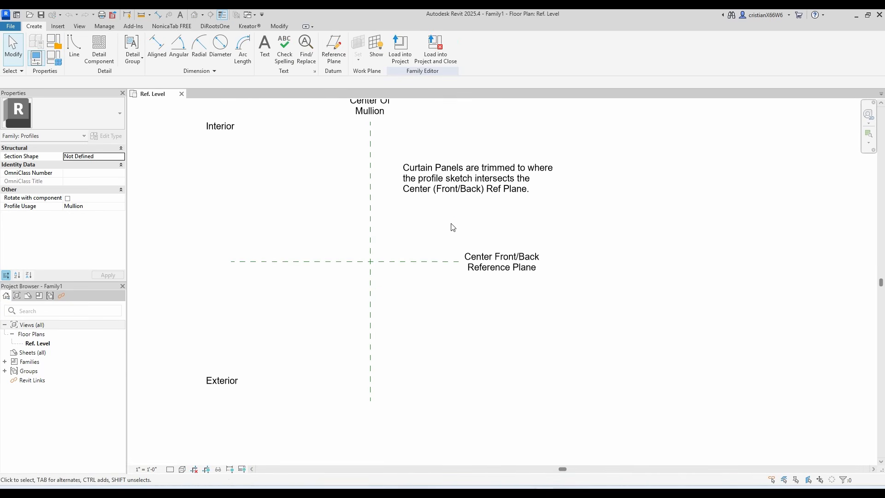
middle_drag(453, 227, 393, 256)
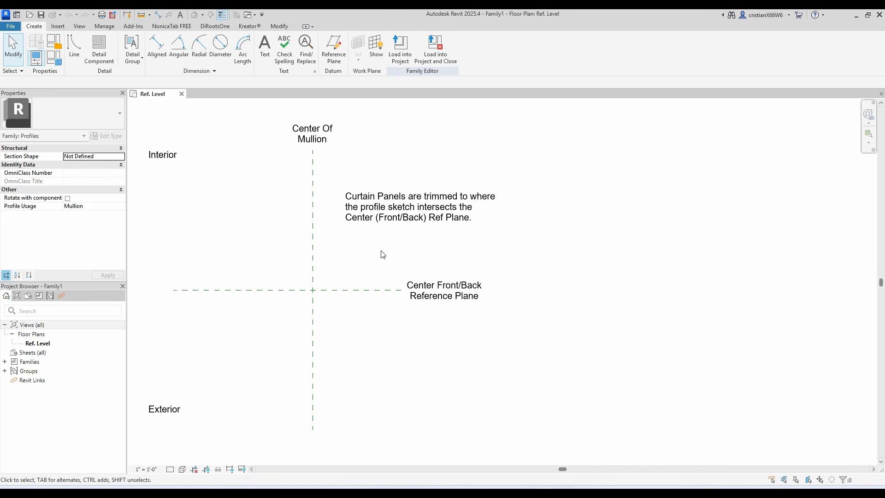
middle_drag(309, 214, 233, 182)
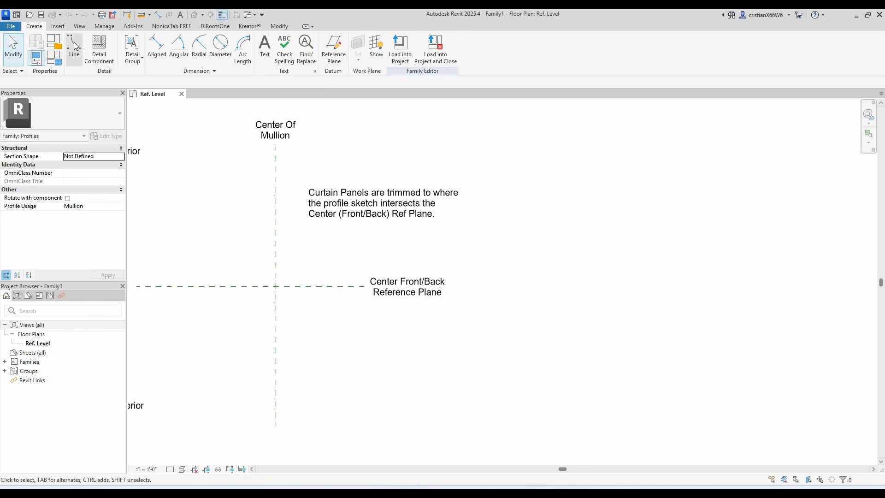
middle_drag(264, 217, 255, 223)
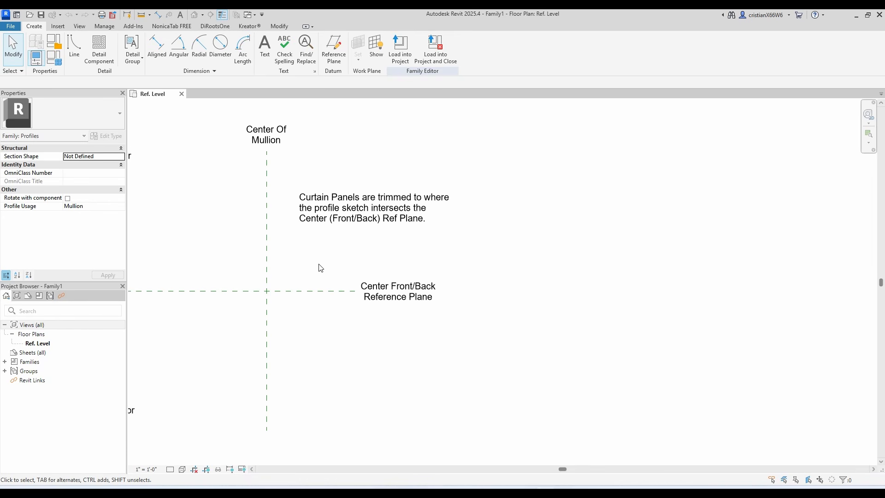
scroll(320, 268, up, 1)
middle_drag(322, 266, 345, 270)
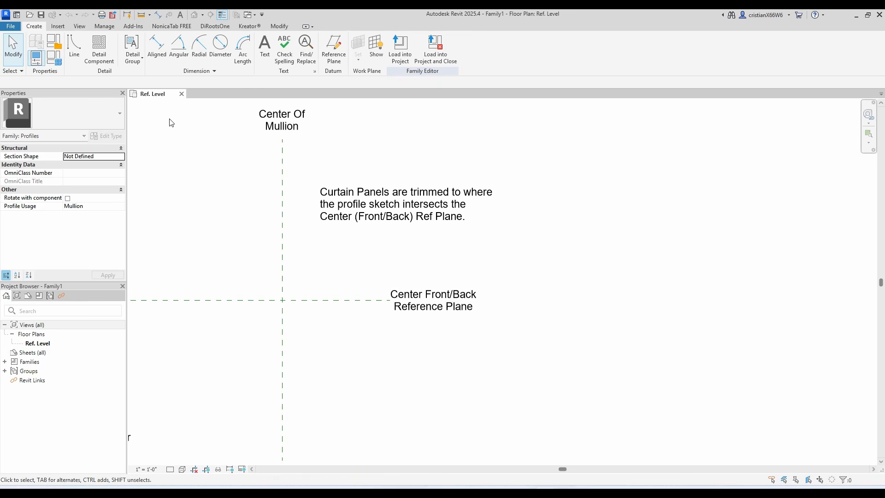
- Import CAD - WPC Profile.dwg from the Ref Images folder in Wall panel - VIDEO, for the current view only, with import units in meter
click(58, 27)
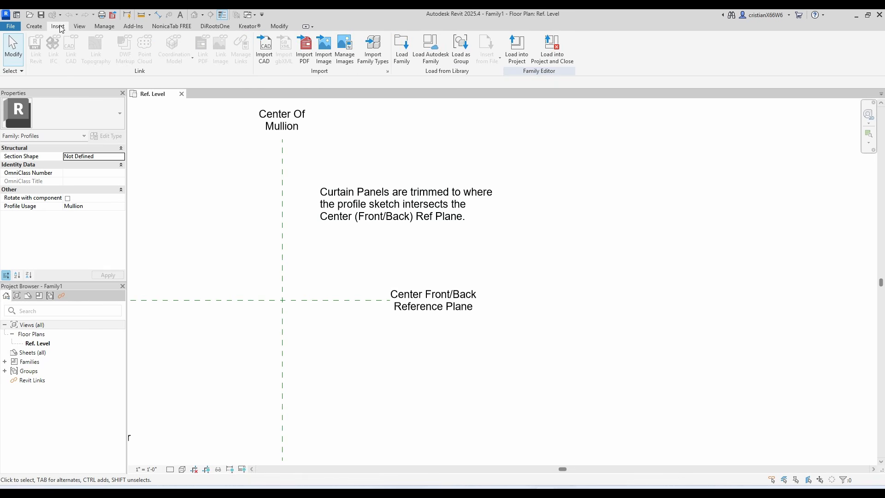
click(264, 59)
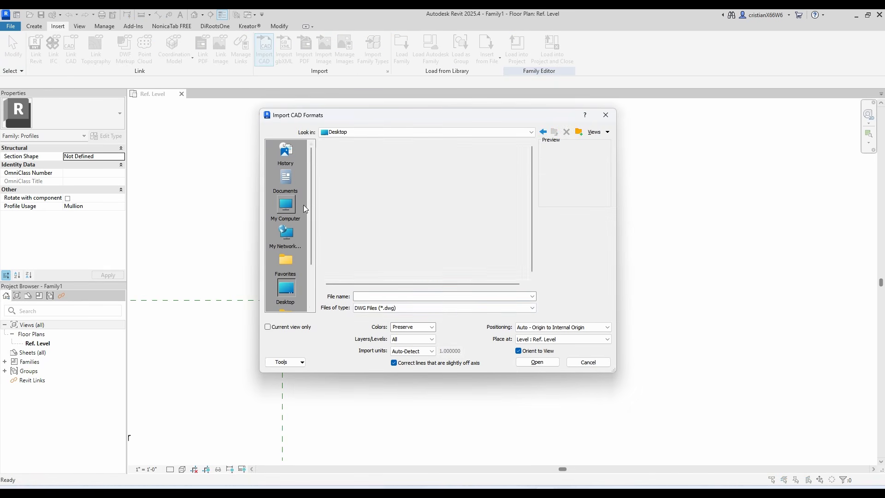
scroll(364, 240, down, 3)
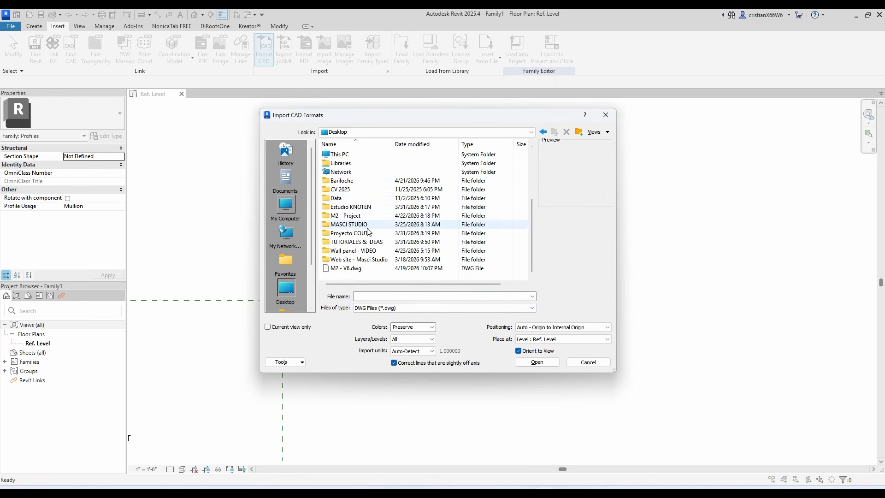
double_click(370, 255)
double_click(355, 163)
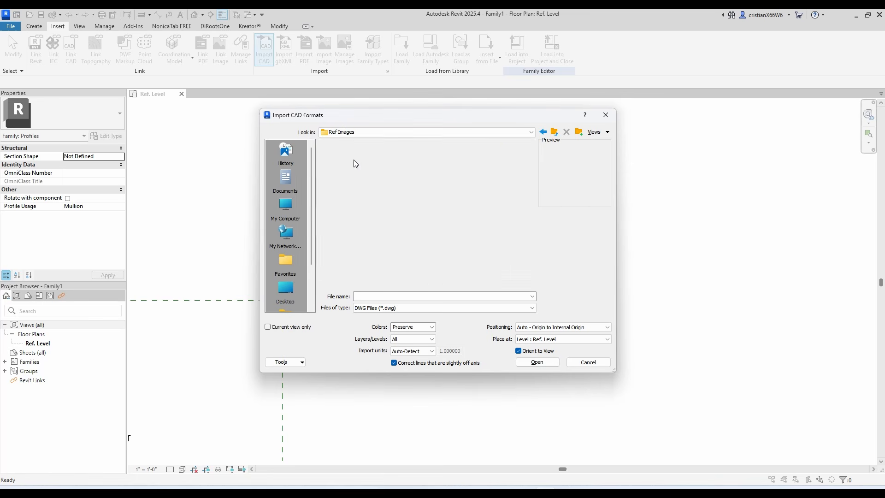
click(352, 155)
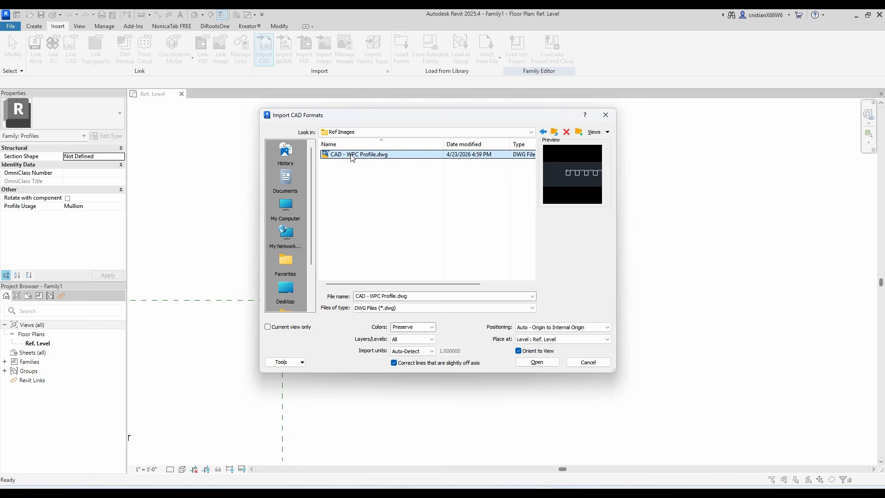
click(268, 327)
click(412, 350)
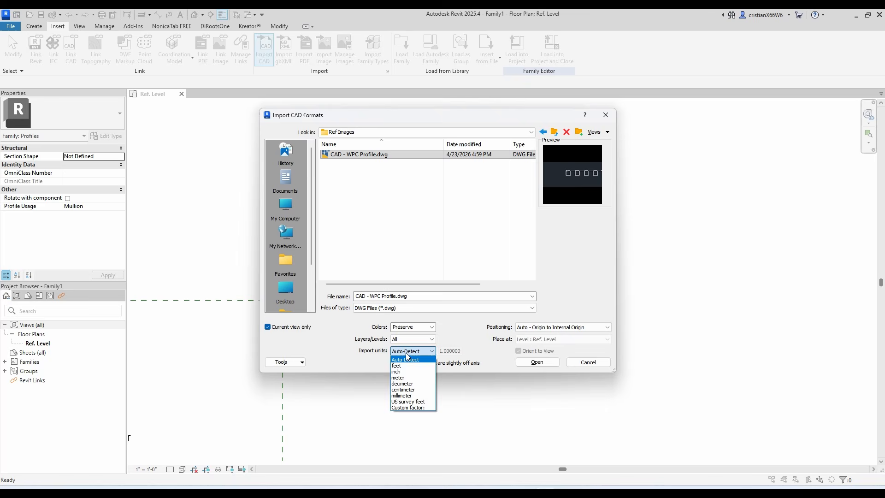
click(408, 378)
click(537, 362)
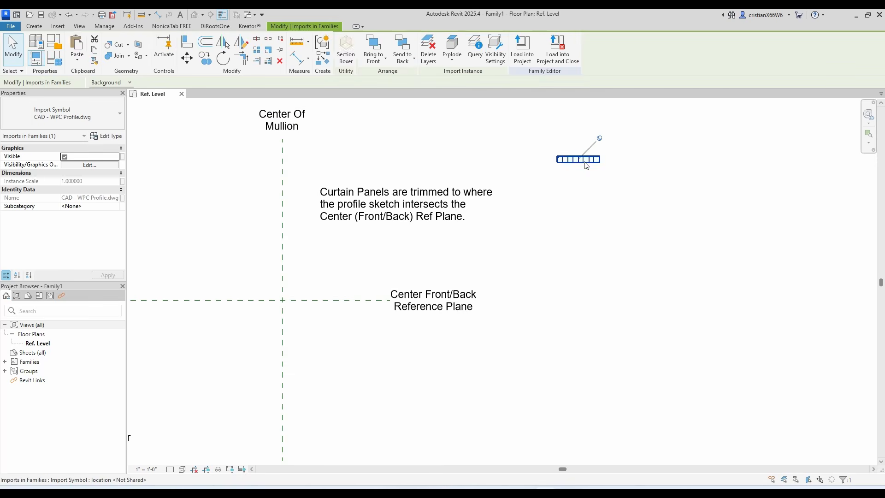
- Bring the imported WPC profile close to the intersection of the two center reference planes
scroll(585, 165, up, 4)
scroll(609, 155, down, 5)
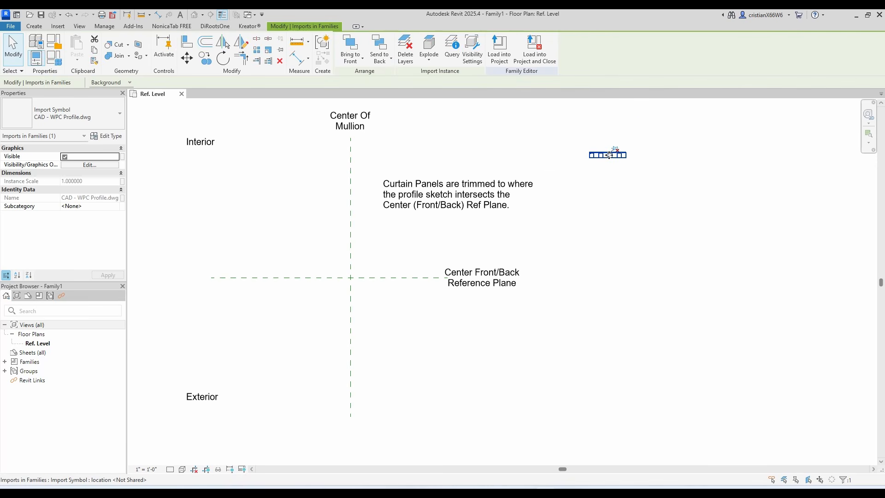
drag(609, 155, 385, 290)
scroll(360, 282, up, 6)
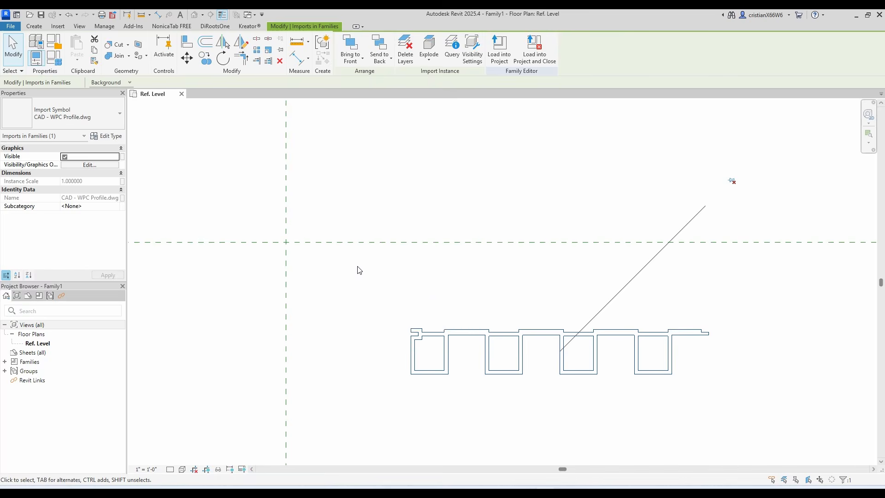
drag(449, 328, 338, 257)
scroll(272, 221, up, 3)
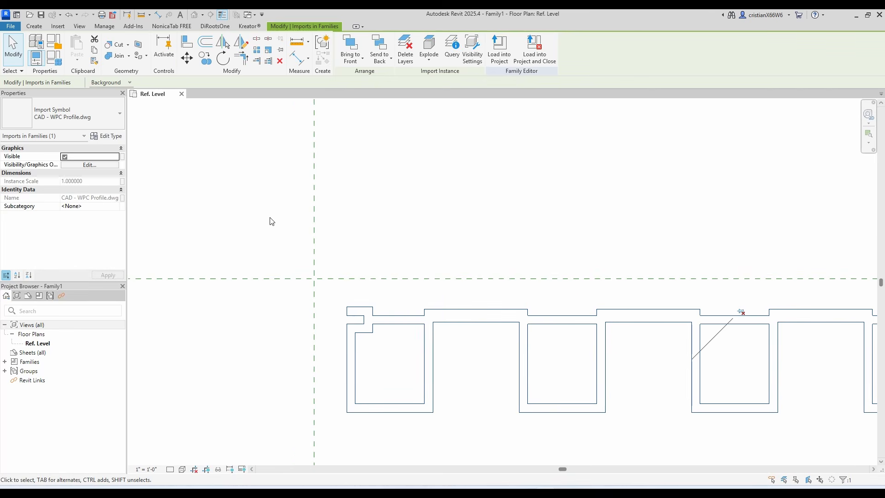
- Move the imported profile so its upper-left corner sits exactly on the intersection of the two reference planes
click(187, 58)
scroll(339, 298, up, 2)
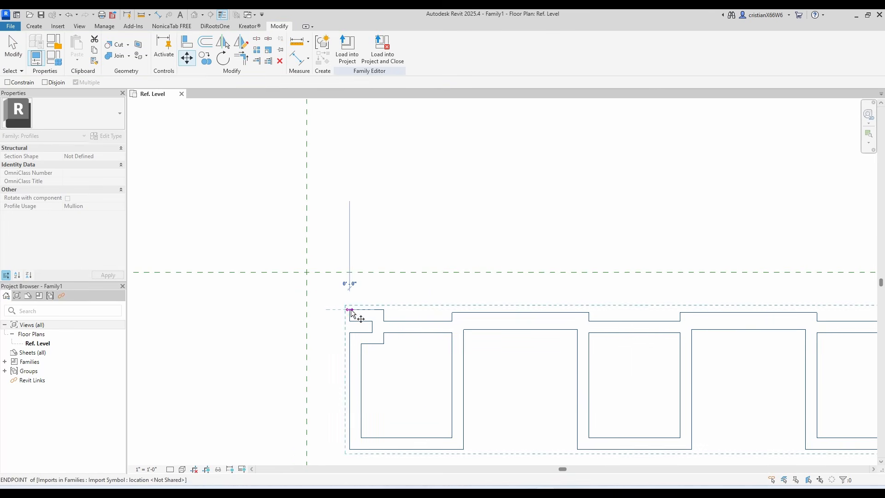
click(350, 310)
scroll(315, 285, up, 2)
click(300, 261)
scroll(375, 212, down, 2)
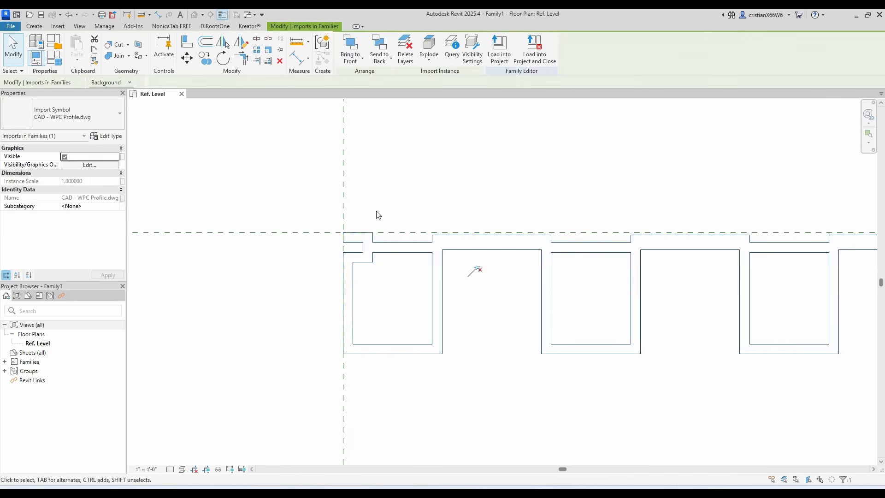
click(392, 198)
scroll(408, 185, down, 2)
middle_drag(411, 188, 298, 281)
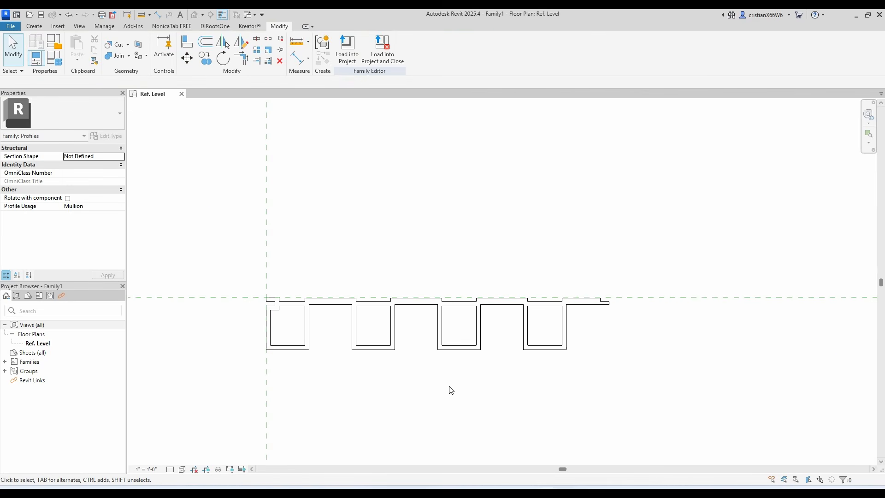
middle_drag(458, 368, 446, 352)
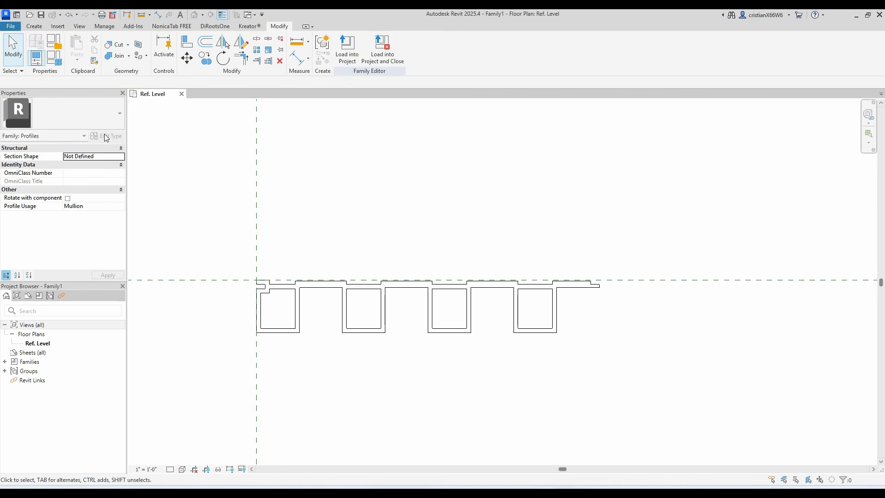
- Trace the whole outer outline of the imported profile as a chain of profile lines with Pick Lines
click(33, 26)
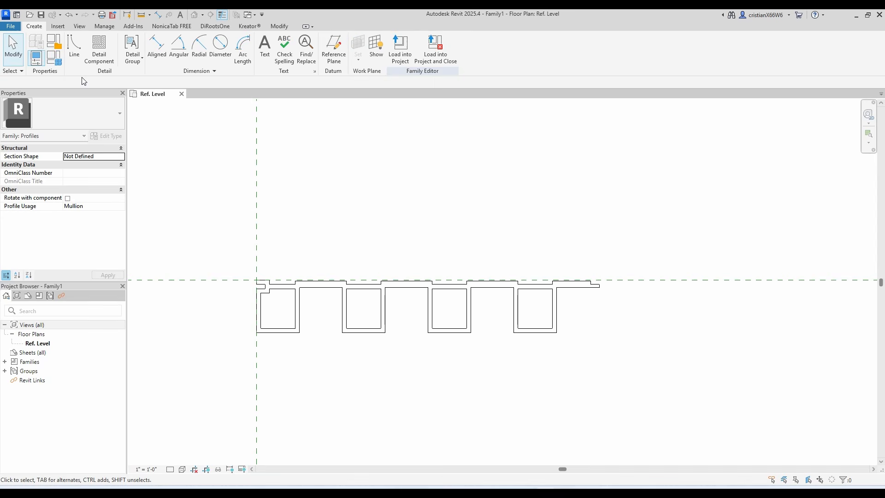
click(75, 46)
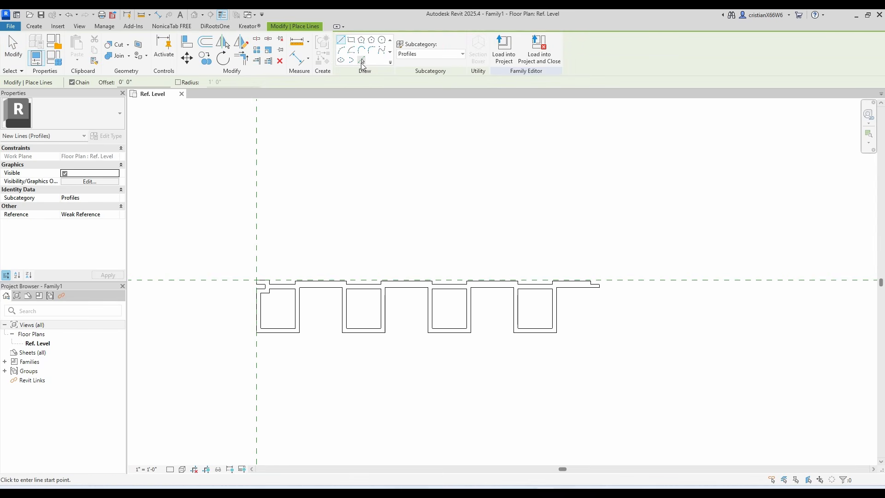
click(361, 60)
scroll(251, 295, up, 4)
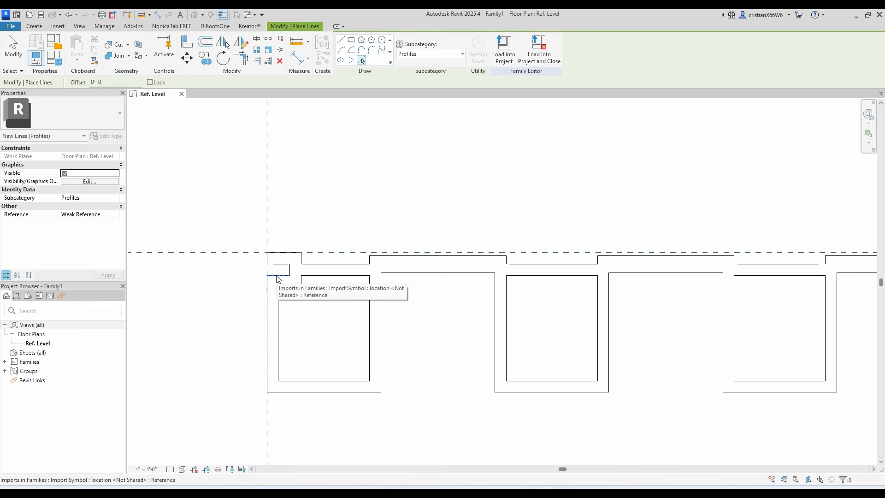
key(Tab)
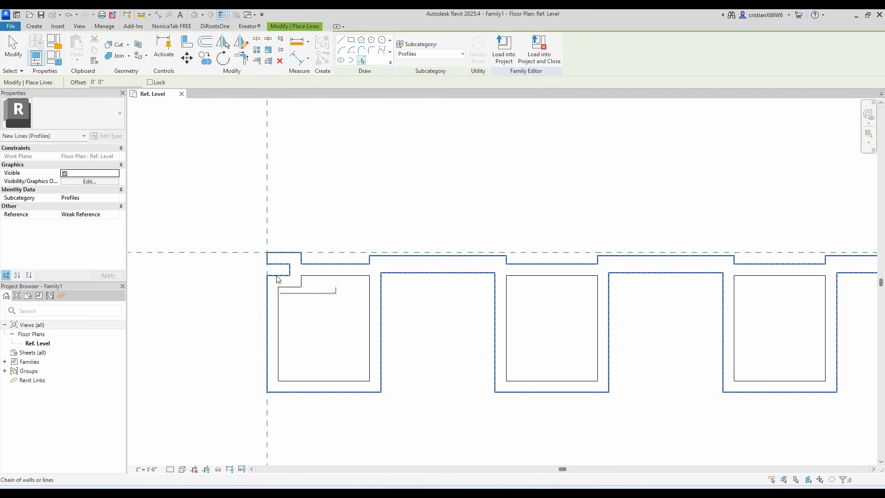
click(278, 279)
- Trace the inner outlines of the four hollow cells as chains of profile lines with Pick Lines
click(277, 297)
middle_drag(377, 314, 189, 299)
key(Tab)
click(241, 280)
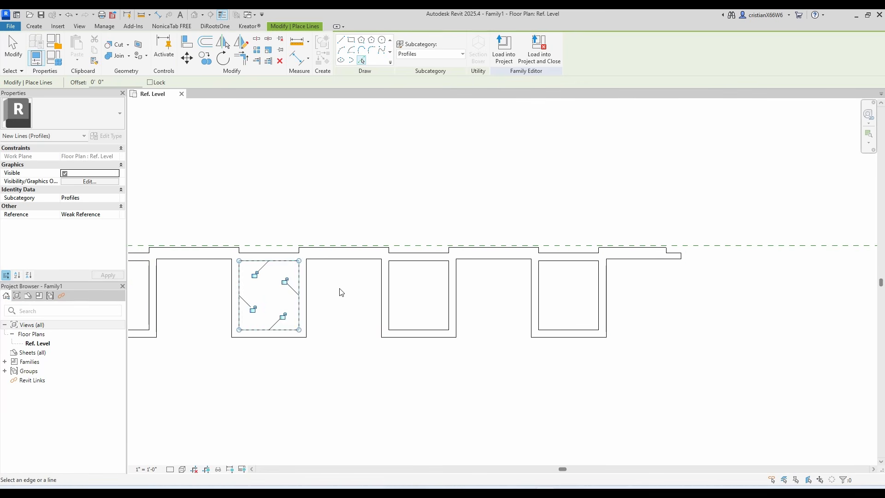
middle_drag(396, 290, 310, 288)
key(Tab)
click(304, 283)
key(Tab)
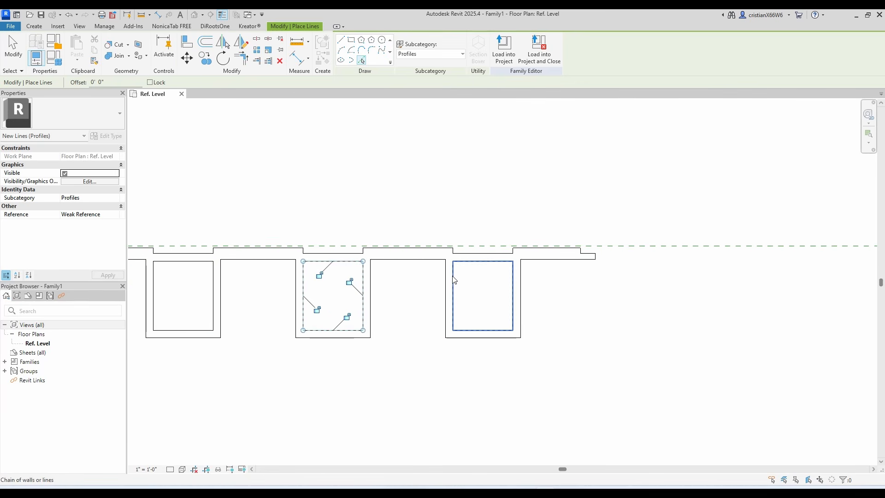
click(452, 279)
middle_drag(449, 279, 654, 286)
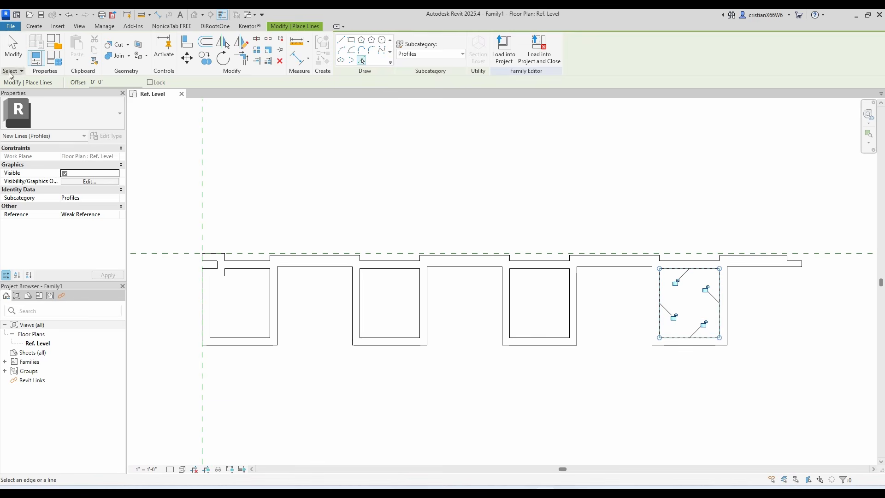
click(13, 46)
- Select the traced outer outline as a chain and examine it along its full length for gaps
scroll(157, 343, up, 2)
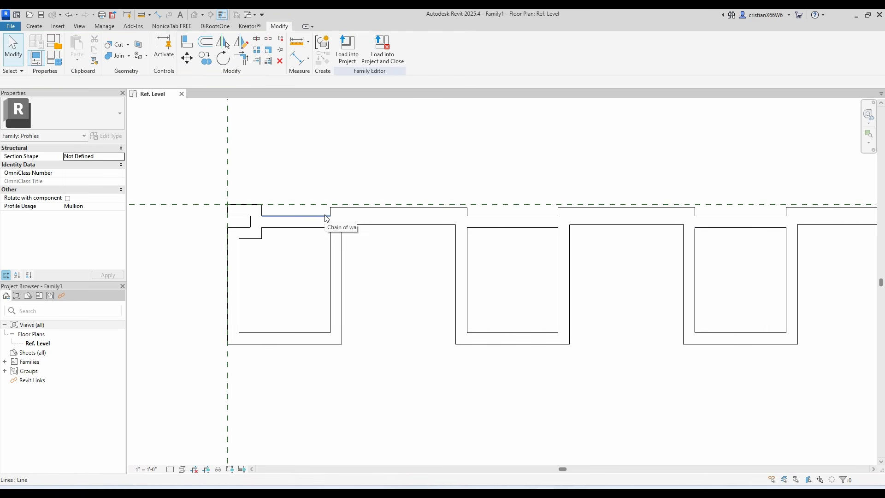
key(Tab)
click(326, 218)
scroll(324, 215, down, 1)
middle_drag(656, 198, 458, 198)
middle_drag(156, 220, 545, 231)
scroll(488, 224, up, 6)
click(395, 139)
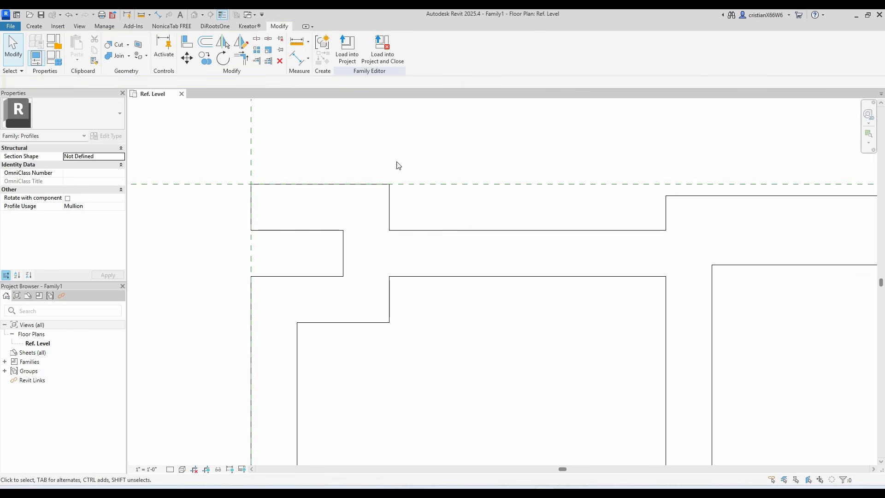
- Extend the short vertical line beside the first notch up to the outline's corner on the horizontal reference plane
click(390, 201)
drag(389, 196, 389, 184)
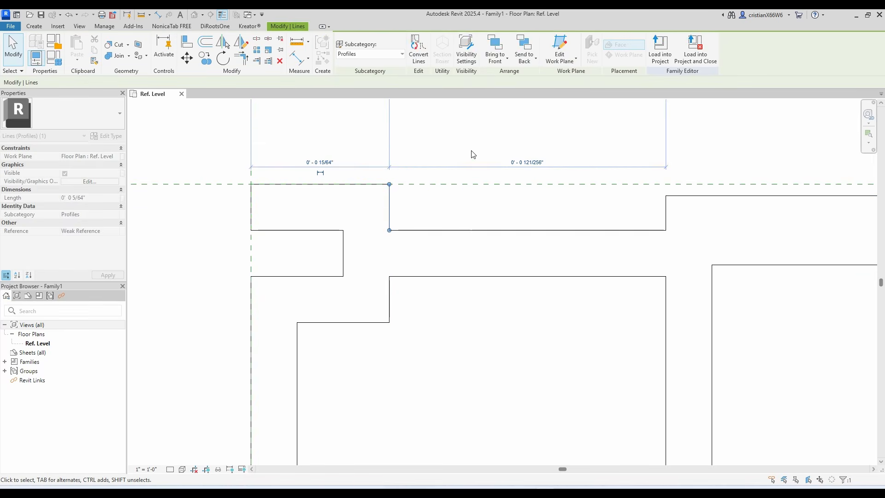
click(471, 154)
scroll(459, 161, down, 3)
middle_drag(521, 161, 276, 238)
scroll(288, 229, down, 1)
scroll(297, 229, down, 1)
mouse_move(454, 220)
middle_down()
mouse_move(391, 253)
mouse_move(448, 215)
middle_up()
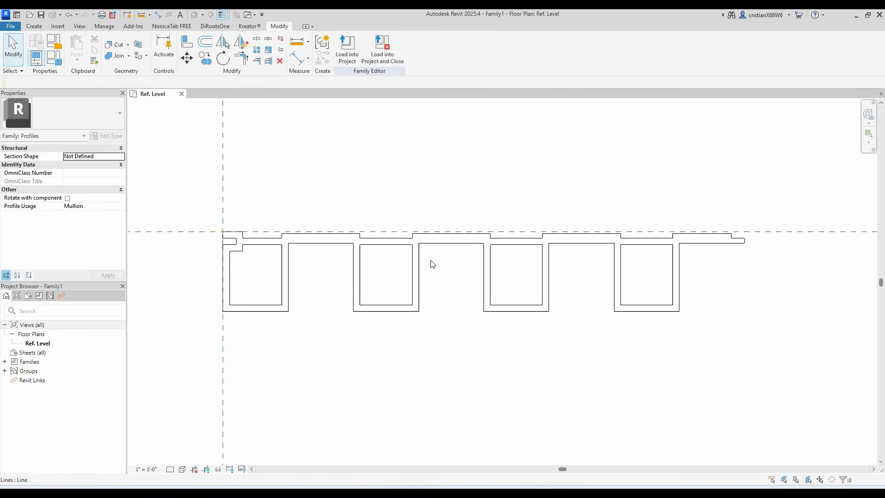
- Save the profile family as WPC profile - 16 cm.rfa in the Ref Images folder, replacing the existing file
click(10, 26)
mouse_move(26, 131)
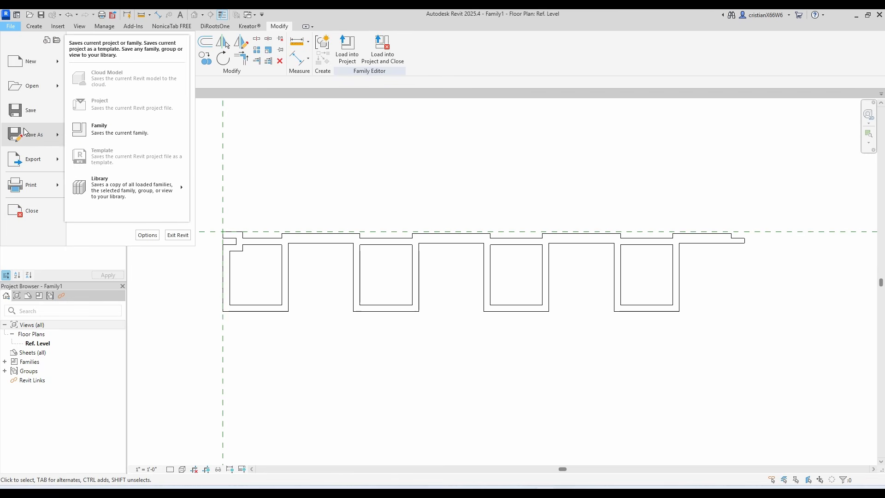
click(106, 129)
click(252, 147)
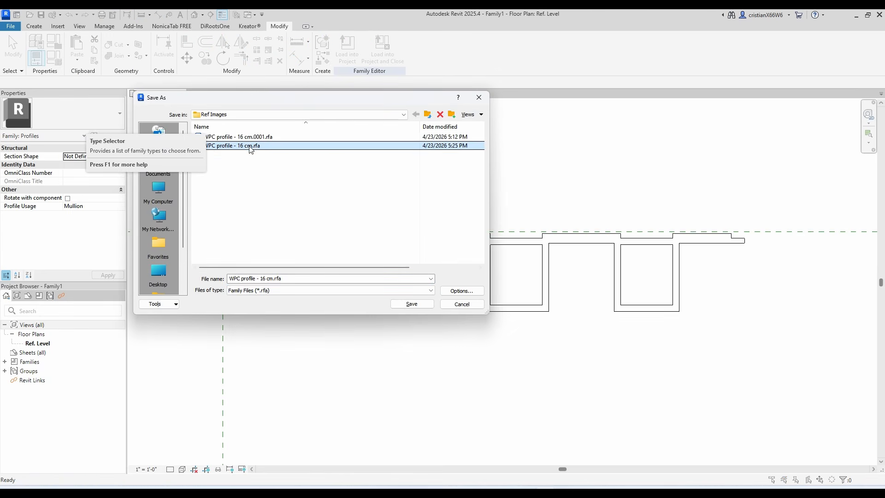
drag(330, 97, 470, 138)
click(545, 347)
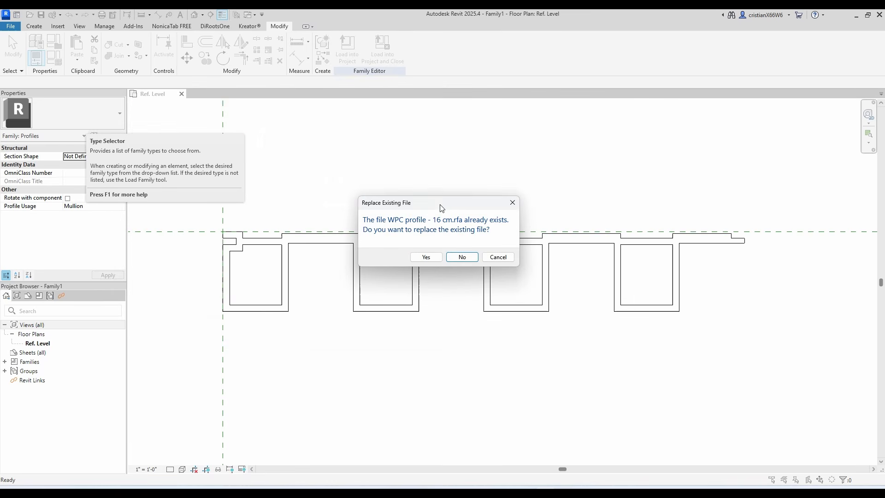
click(426, 256)
- Load the WPC profile family into the ARQ L-251 project
middle_drag(429, 253, 390, 266)
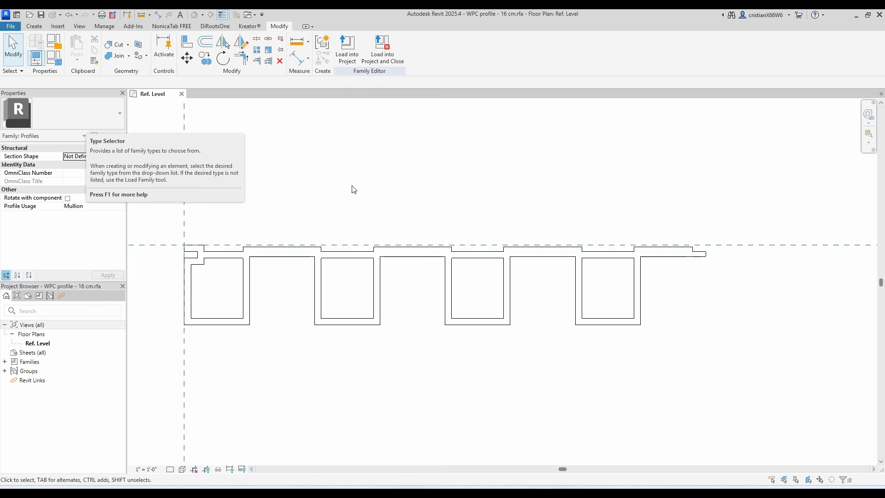
middle_drag(422, 273, 410, 295)
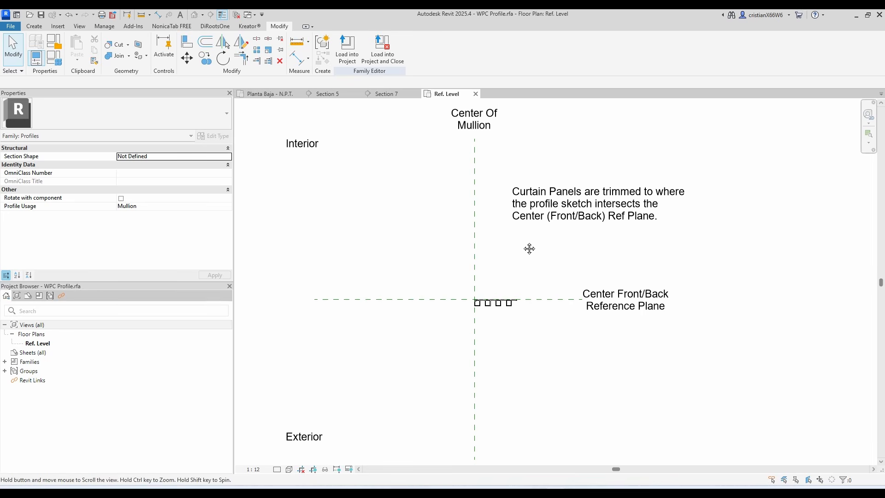
click(347, 46)
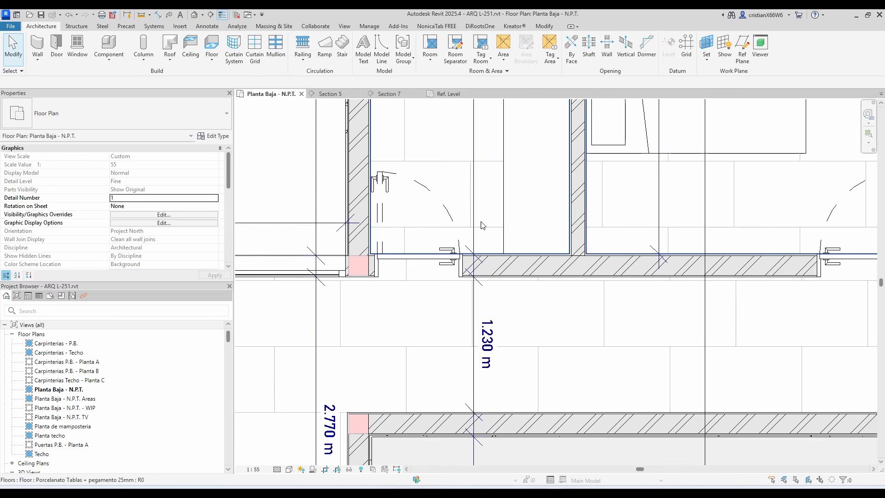
- Draw a horizontal Curtain Wall about 2.64 m long in the corridor of the Planta Baja floor plan
scroll(584, 238, down, 2)
middle_drag(590, 245, 498, 265)
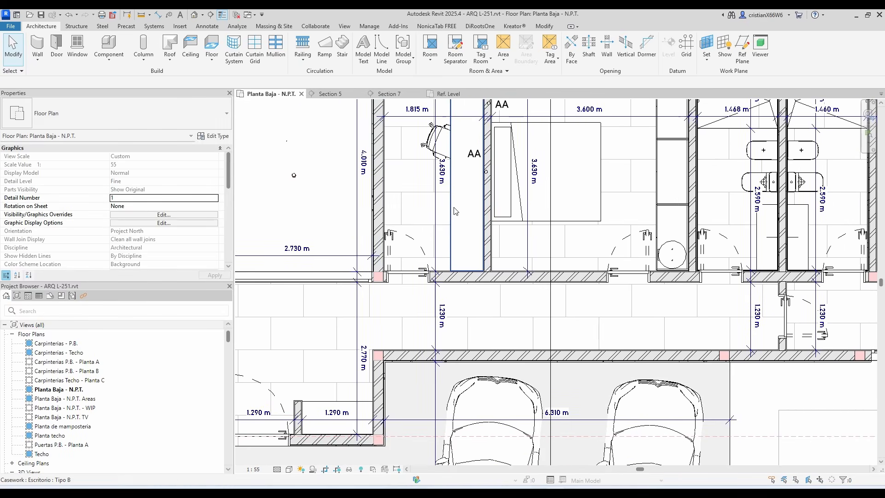
click(34, 60)
click(60, 75)
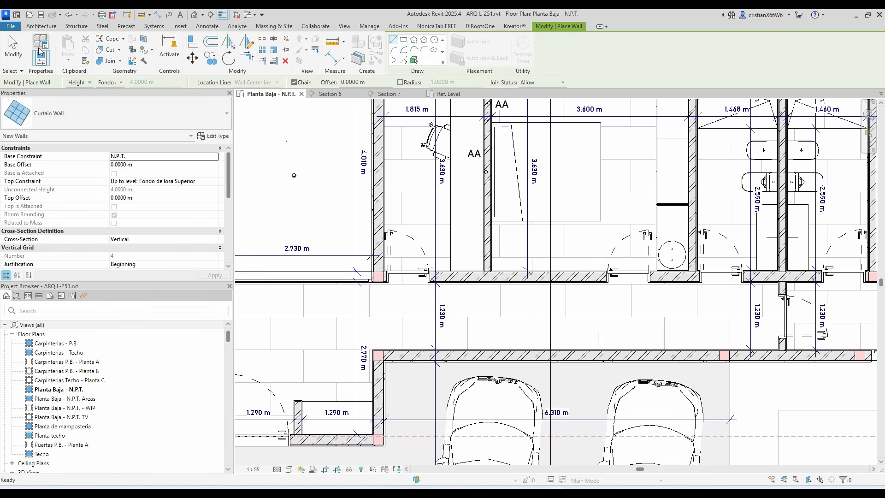
scroll(440, 318, up, 2)
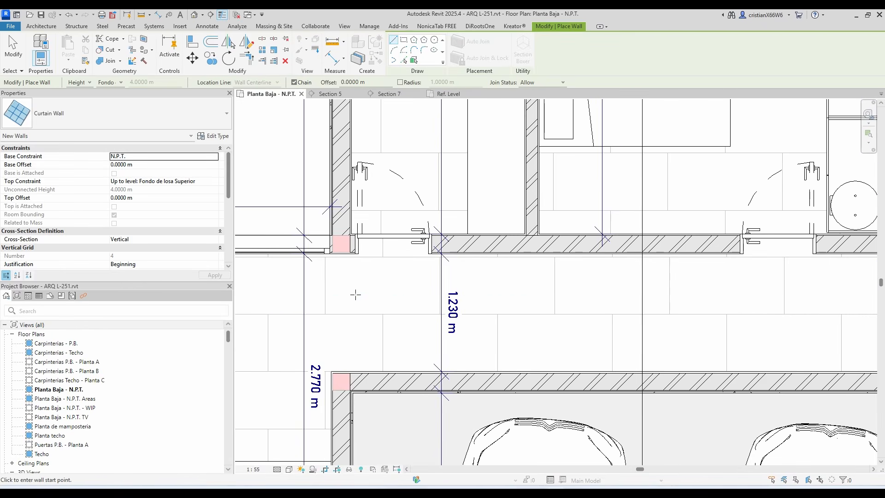
click(355, 291)
click(607, 294)
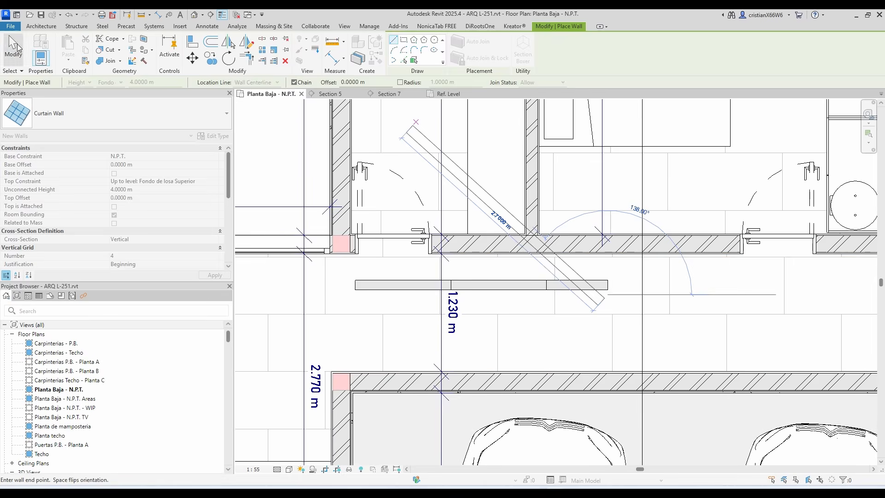
key(Escape)
key(Escape)
- Check which mullion types the new curtain wall's type offers for its interior vertical mullions
scroll(450, 263, up, 1)
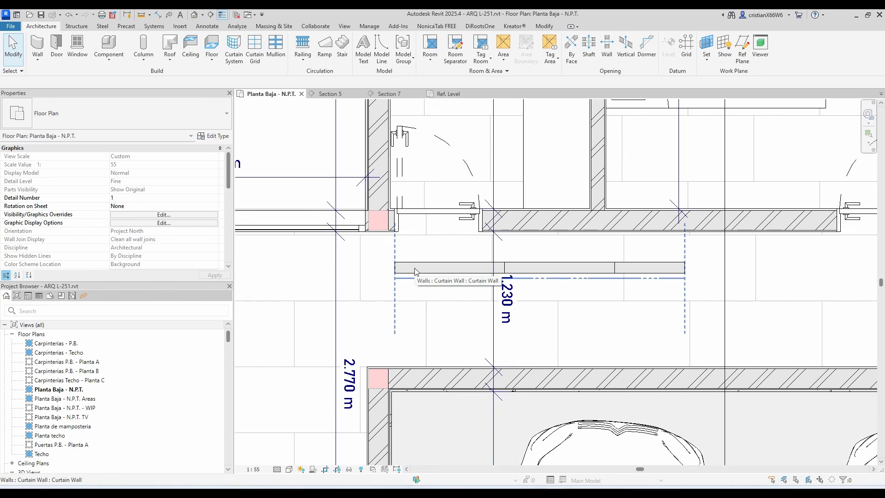
click(416, 271)
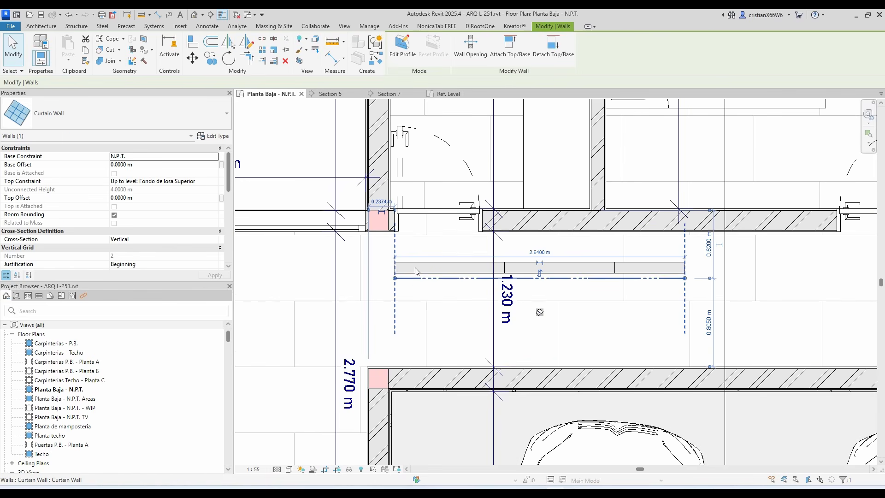
click(217, 136)
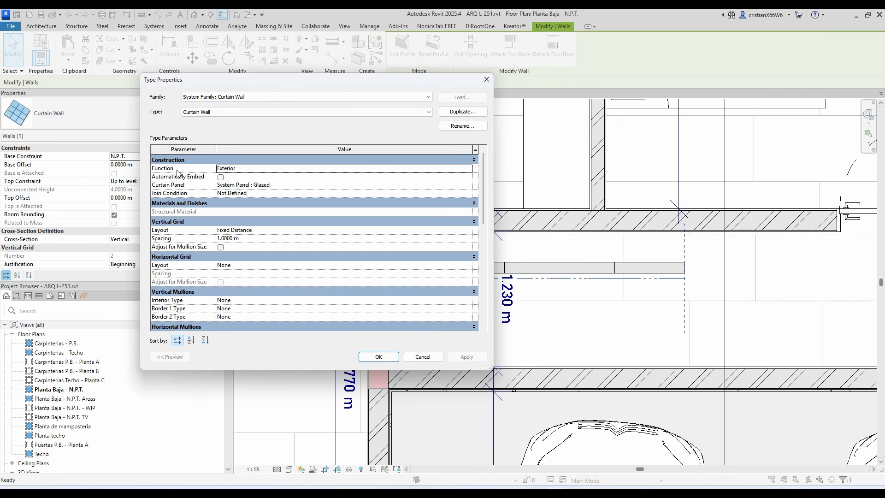
scroll(201, 234, down, 3)
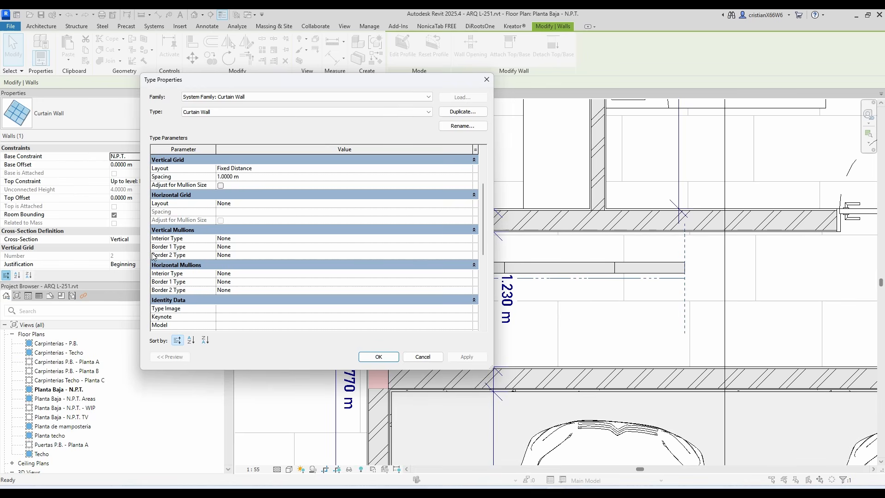
click(464, 239)
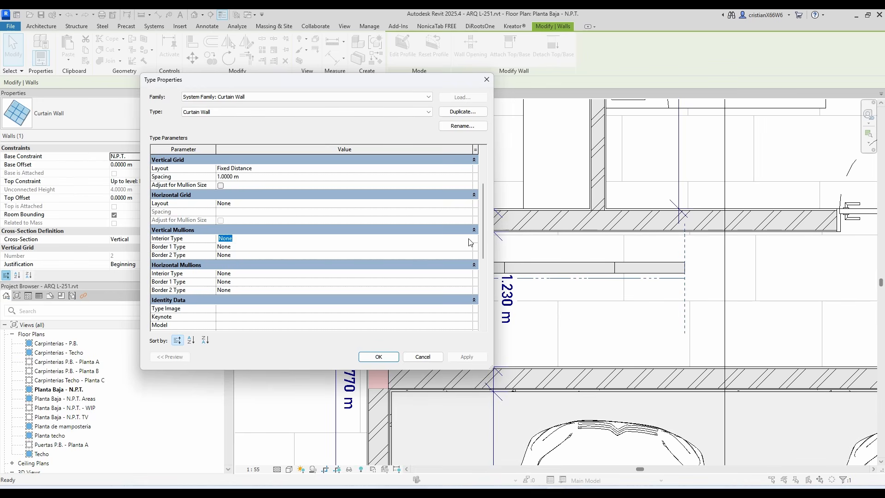
click(392, 239)
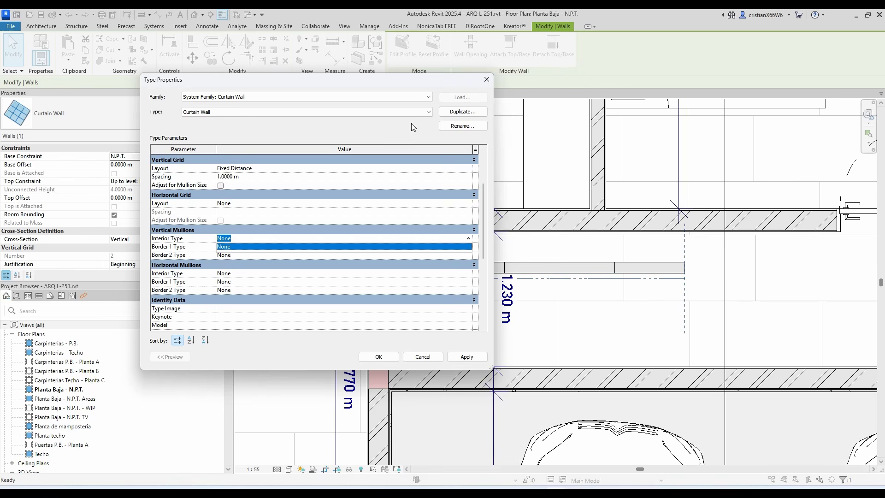
click(486, 79)
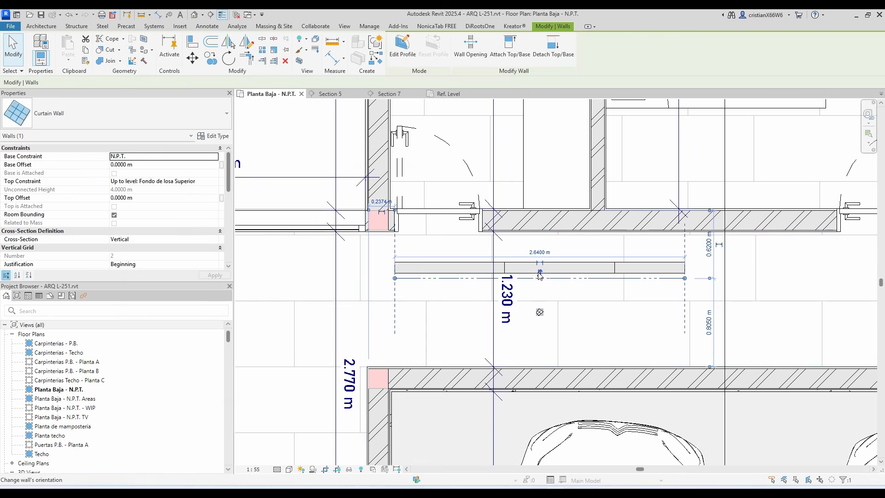
key(Escape)
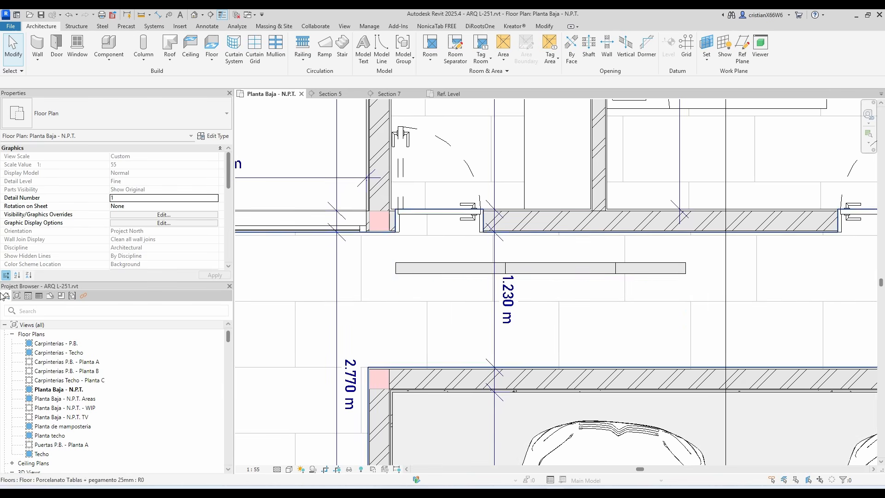
- Search the project's families for "mullion" and expand the Rectangular Mullion family
click(21, 311)
text(mul)
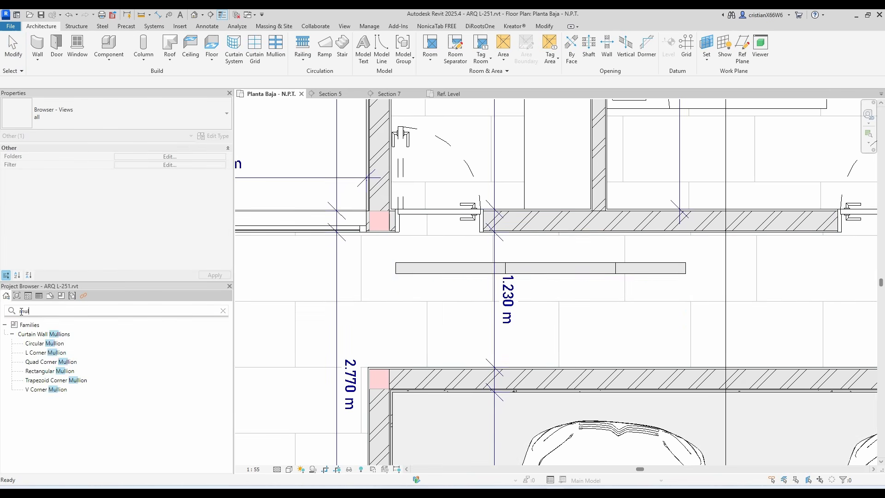
text(lion)
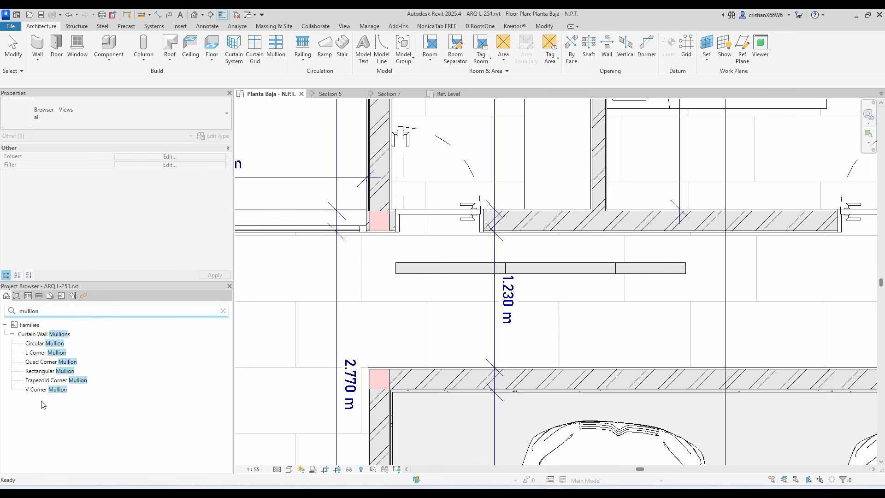
click(42, 372)
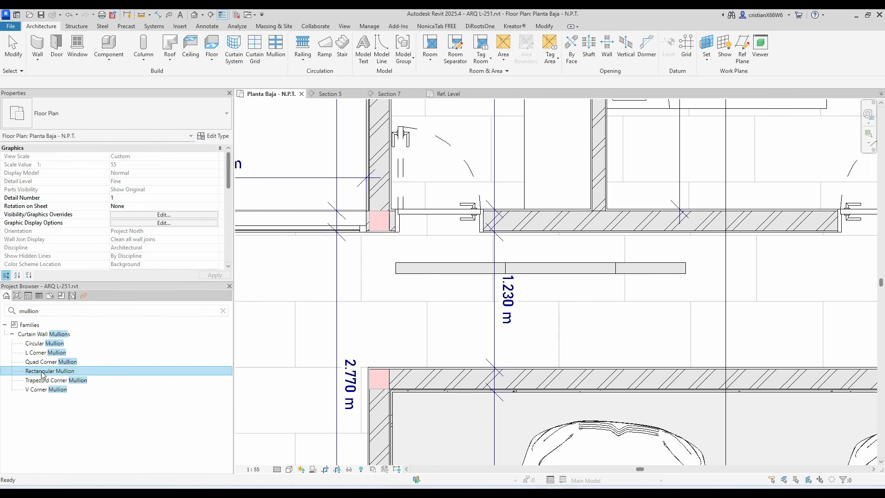
click(19, 371)
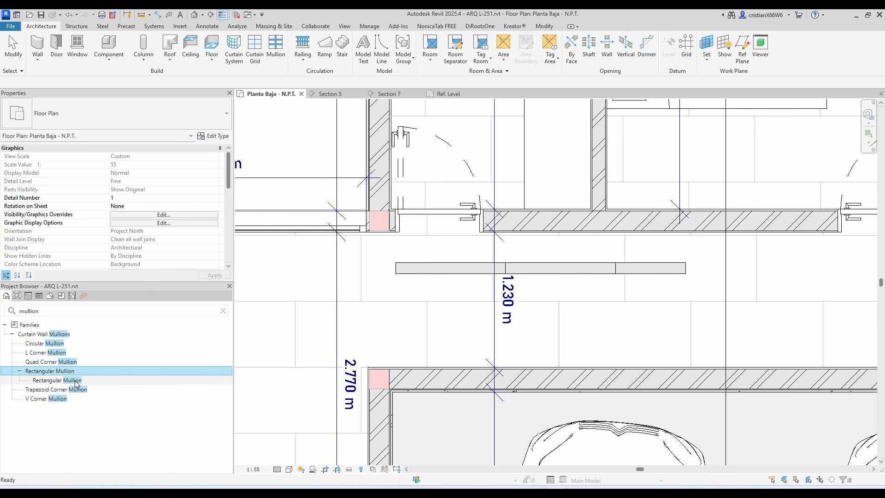
- Rename the type under the Rectangular Mullion family as WPC profile
right_click(52, 379)
click(43, 382)
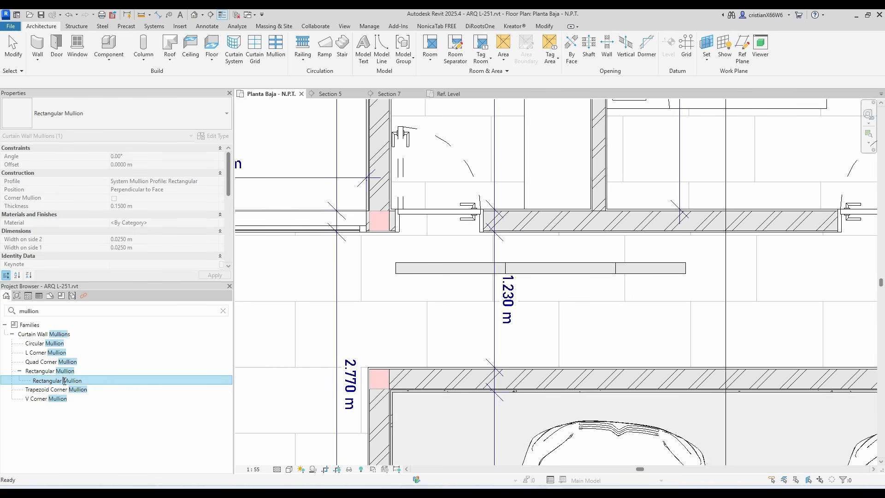
drag(81, 379, 38, 383)
key(Escape)
right_click(34, 382)
click(67, 309)
text(WPC profile)
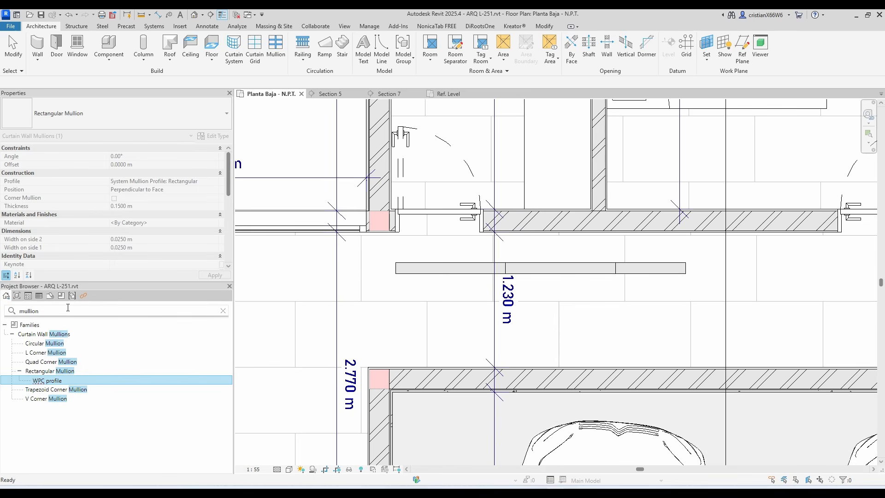
click(320, 335)
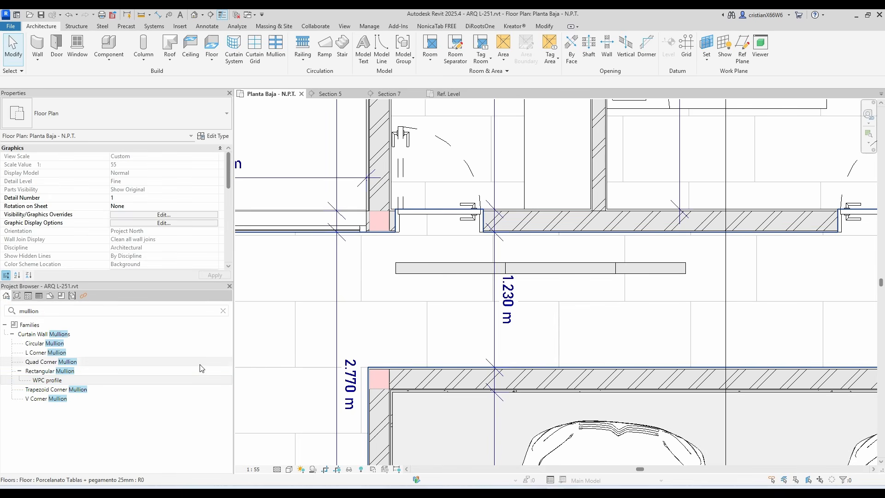
- Set the WPC profile mullion type's profile to WPC Profile : WPC Profile
double_click(61, 383)
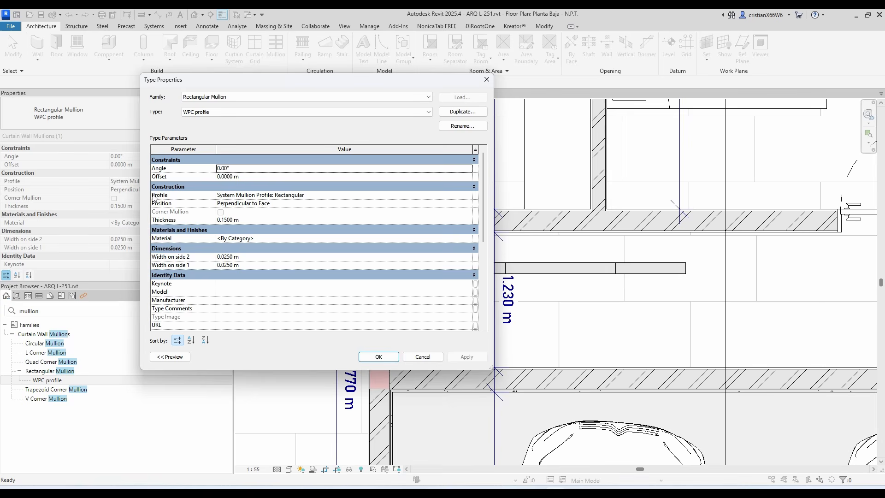
click(470, 195)
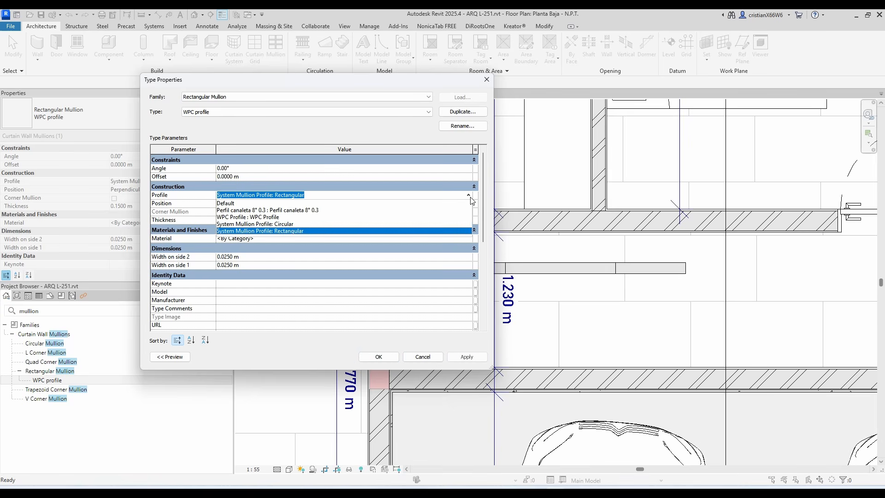
click(268, 218)
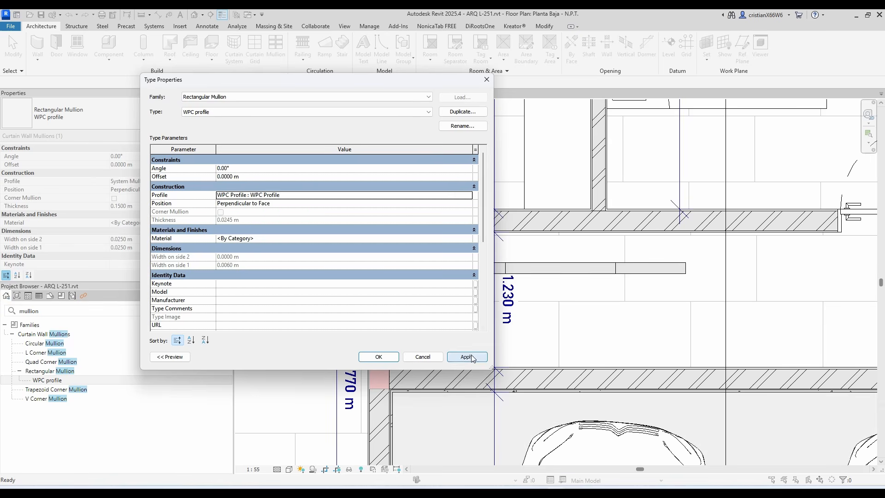
click(378, 357)
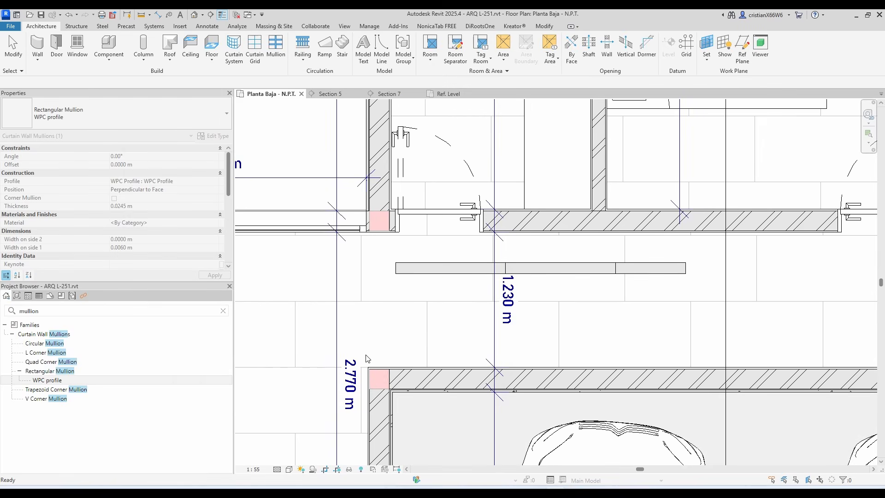
click(19, 372)
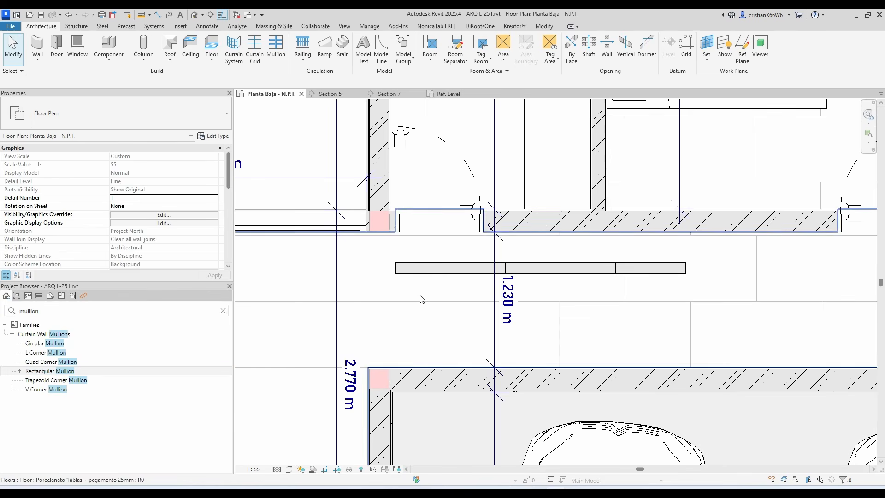
- Set the curtain wall type's interior vertical mullions to Rectangular Mullion : WPC profile
click(454, 281)
click(214, 136)
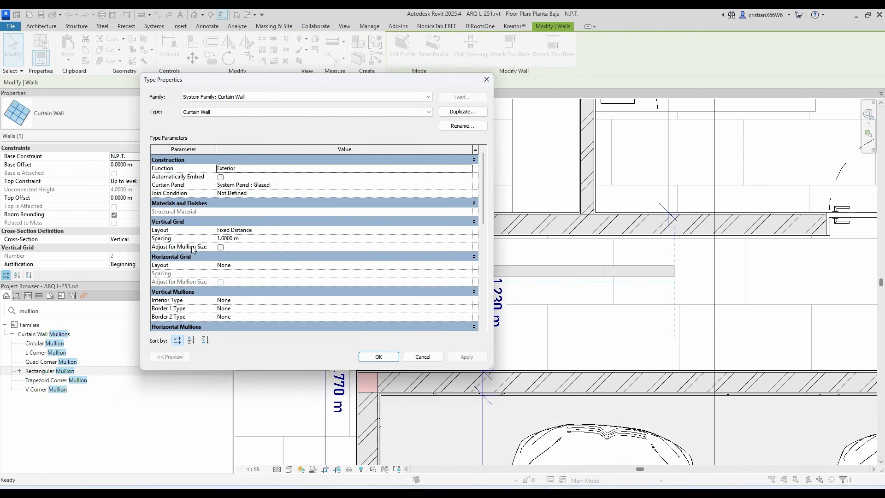
scroll(252, 214, down, 3)
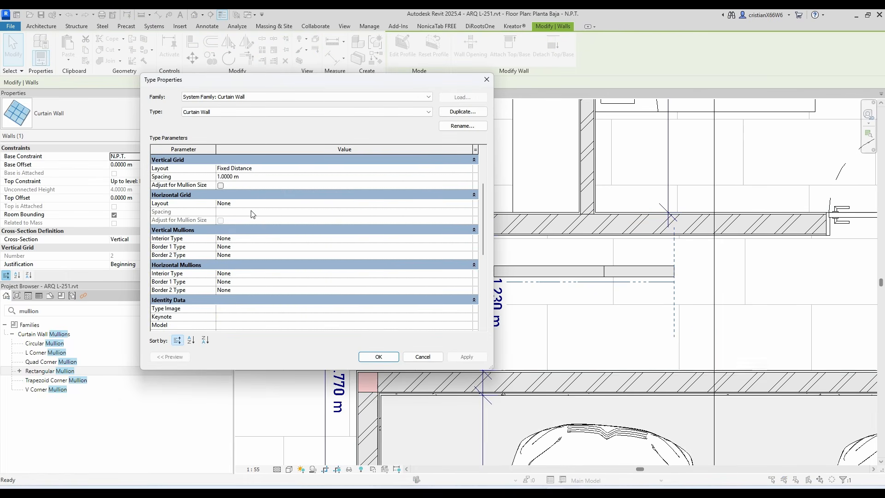
click(466, 238)
click(469, 239)
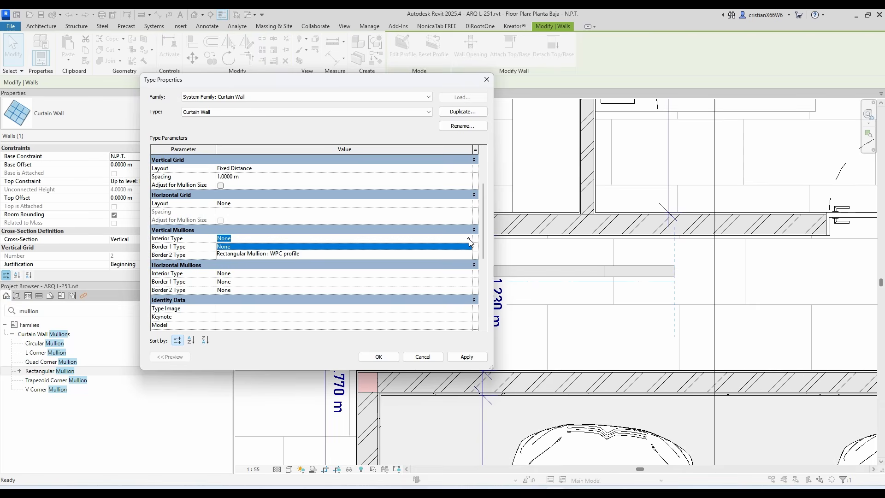
click(286, 255)
click(463, 357)
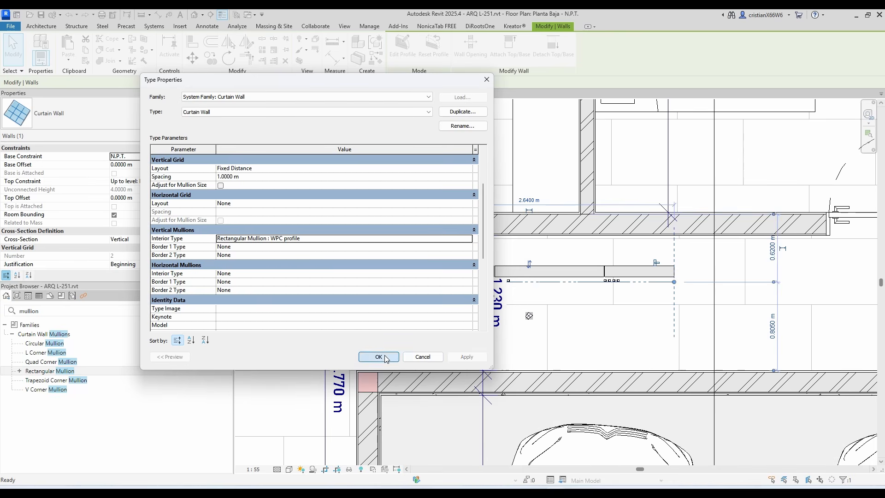
click(384, 355)
scroll(505, 283, up, 4)
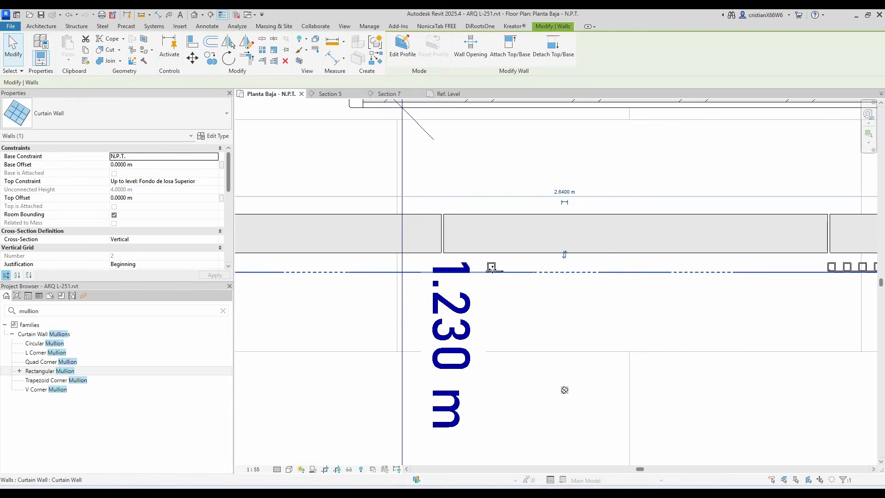
- Set the curtain wall type's vertical grid spacing to 0.1560 m
scroll(521, 320, down, 4)
key(Escape)
scroll(653, 274, up, 5)
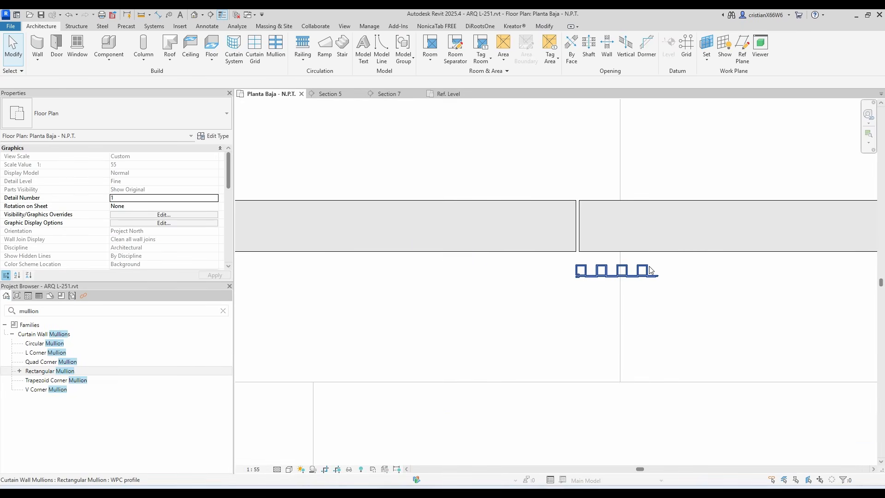
scroll(657, 272, down, 4)
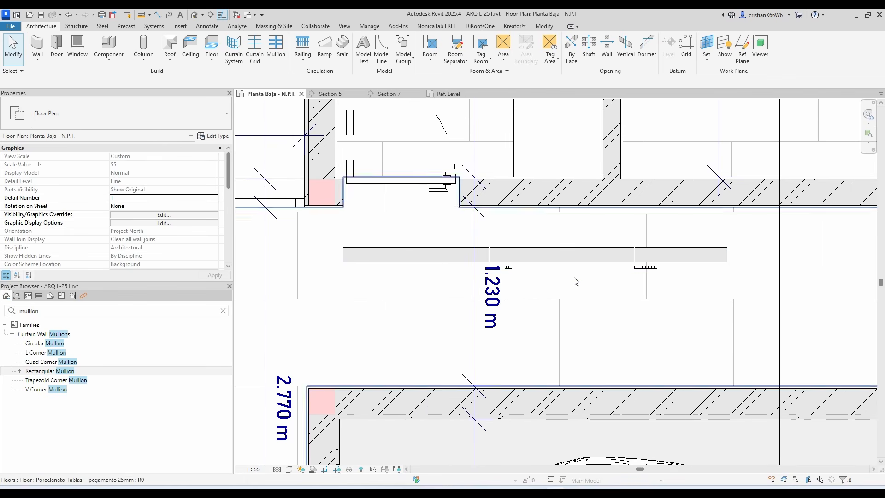
middle_drag(638, 271, 611, 296)
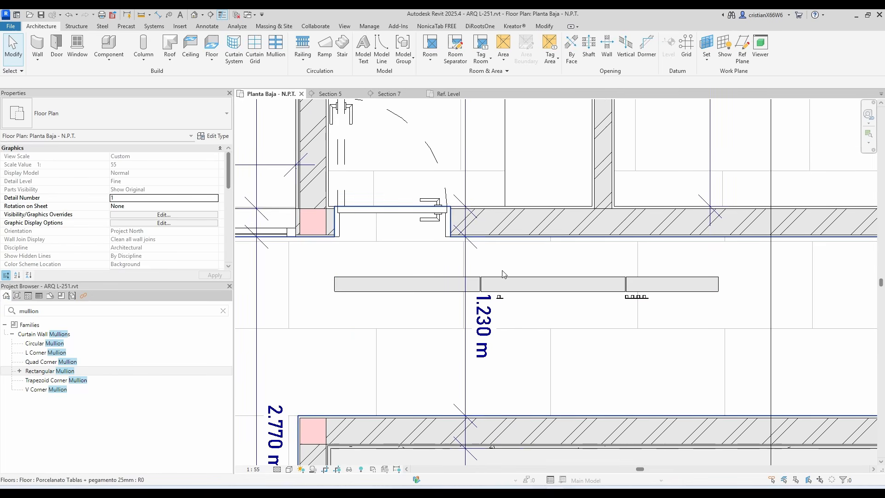
click(611, 297)
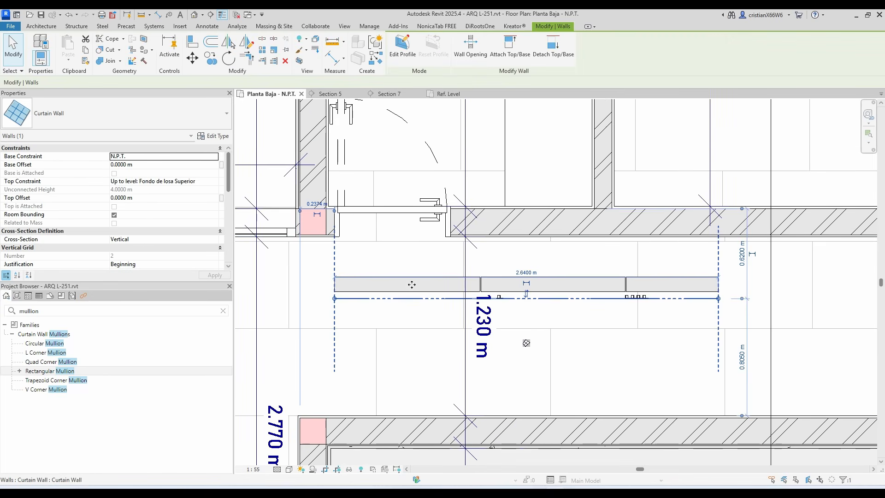
click(213, 135)
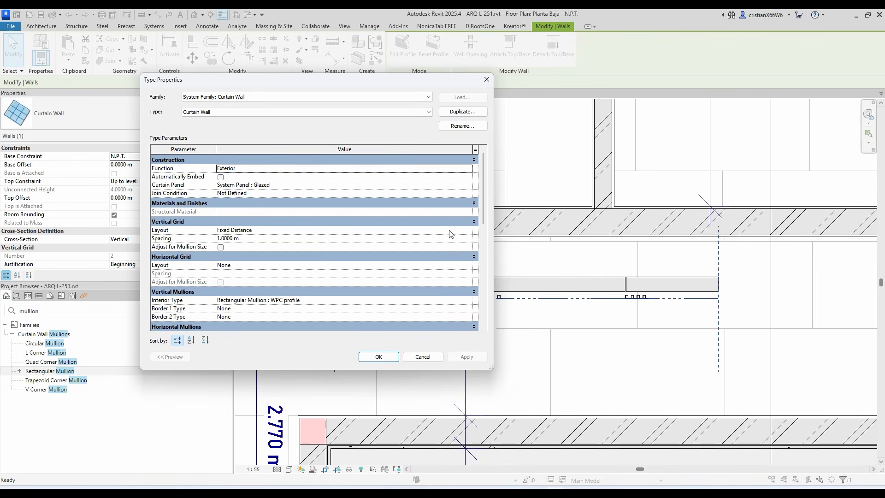
click(252, 241)
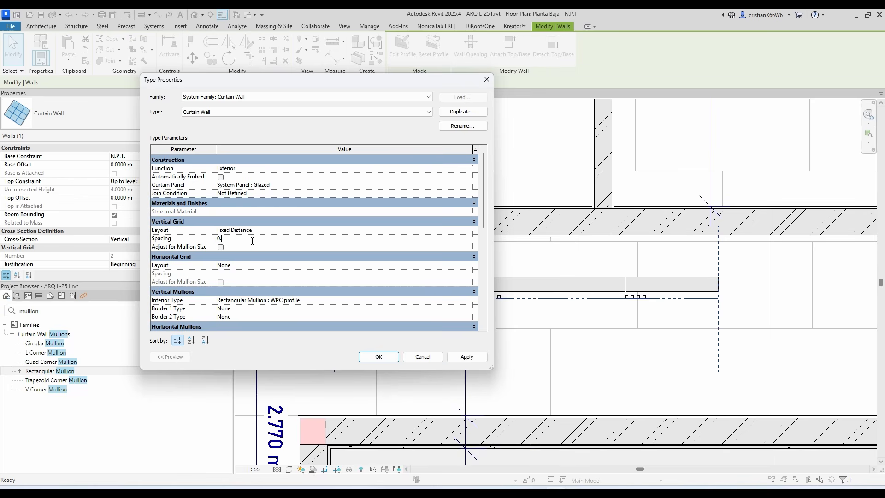
click(468, 355)
click(378, 356)
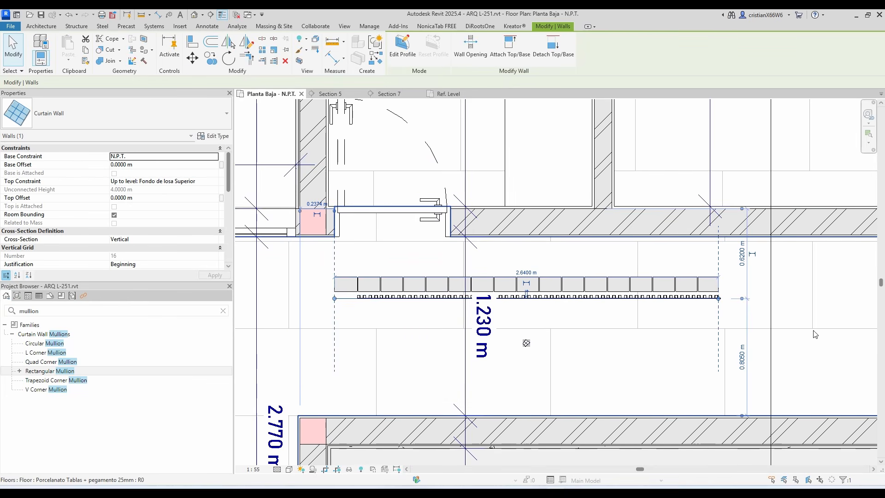
key(Escape)
- Examine how neighbouring WPC profile mullions interlock along the curtain wall, through to the wall's starting end
scroll(399, 310, up, 10)
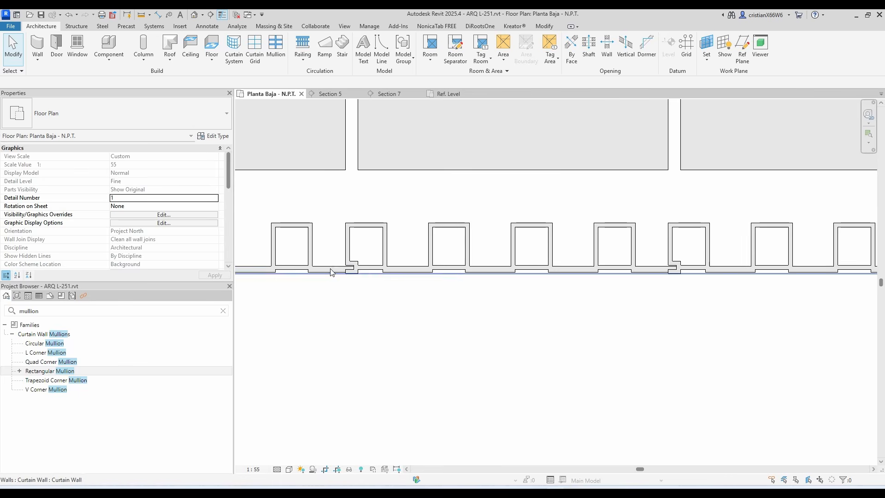
scroll(322, 249, up, 4)
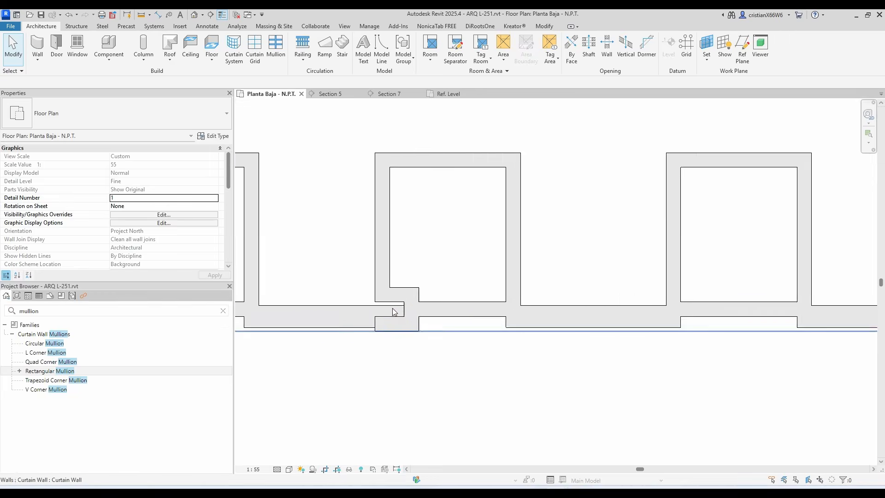
scroll(394, 312, down, 6)
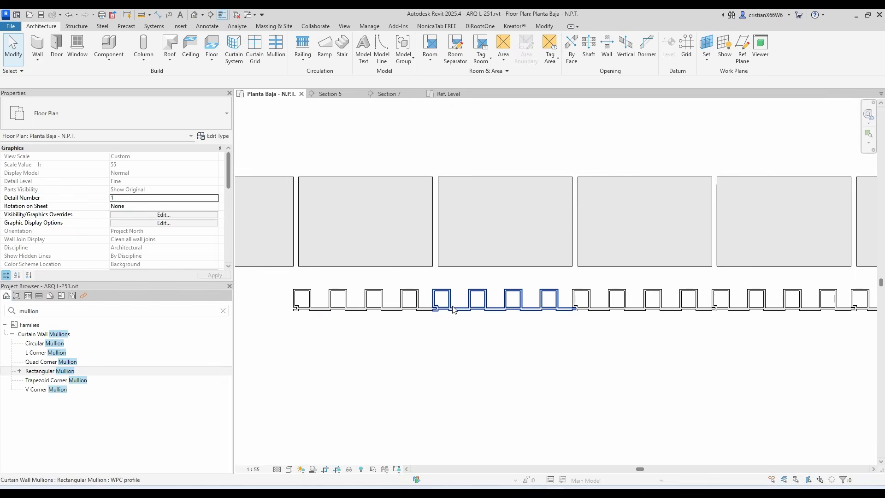
scroll(453, 310, down, 5)
middle_drag(460, 307, 554, 306)
scroll(433, 323, up, 1)
middle_drag(422, 318, 396, 331)
- Set the curtain wall type's vertical Border 1 mullion to Rectangular Mullion : WPC profile
click(382, 318)
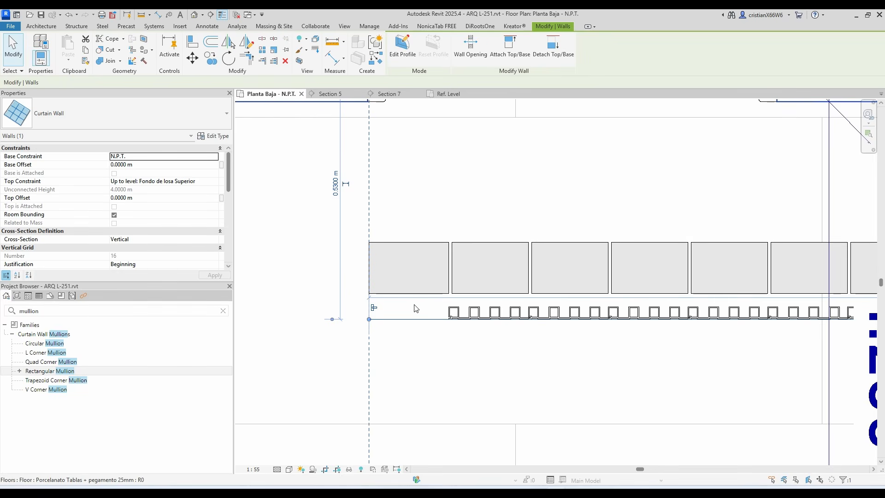
click(215, 136)
scroll(296, 197, down, 2)
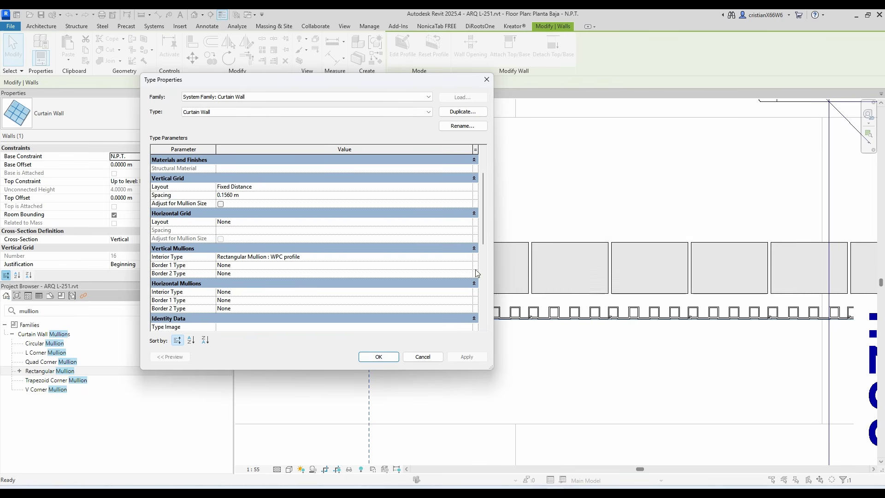
click(433, 258)
key(ctrl+c)
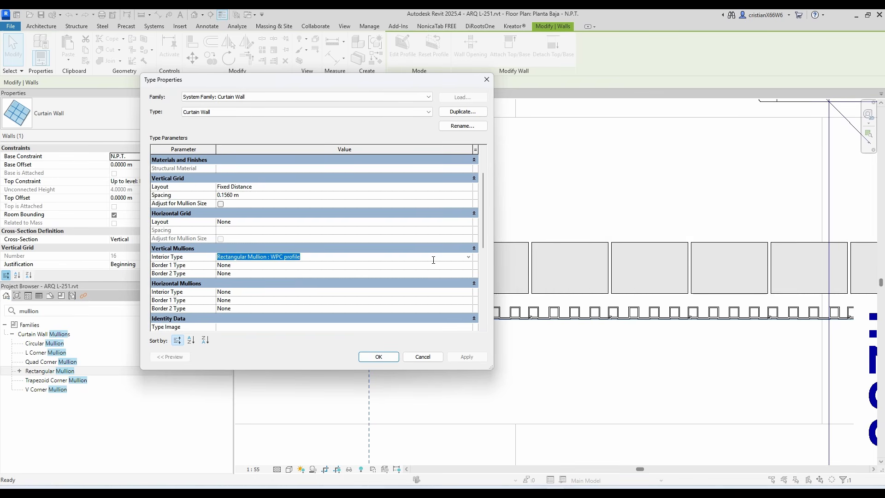
click(317, 266)
key(ctrl+v)
click(458, 356)
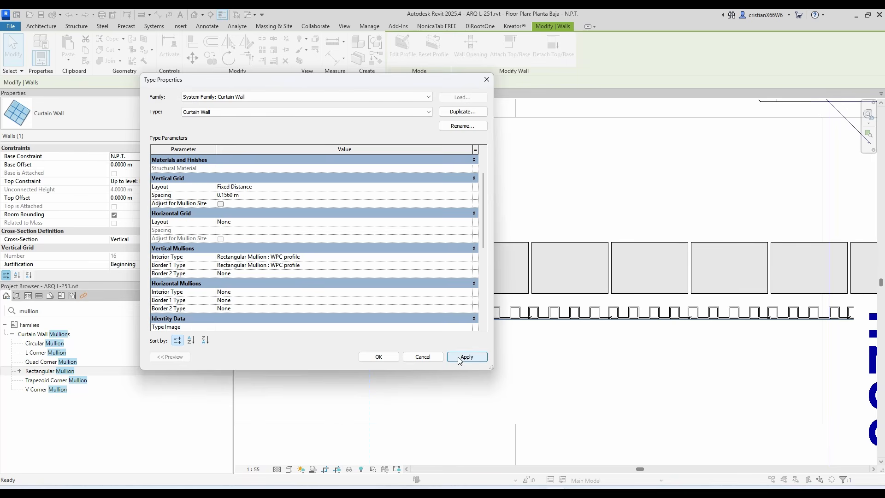
click(377, 358)
scroll(449, 317, up, 3)
scroll(449, 316, down, 6)
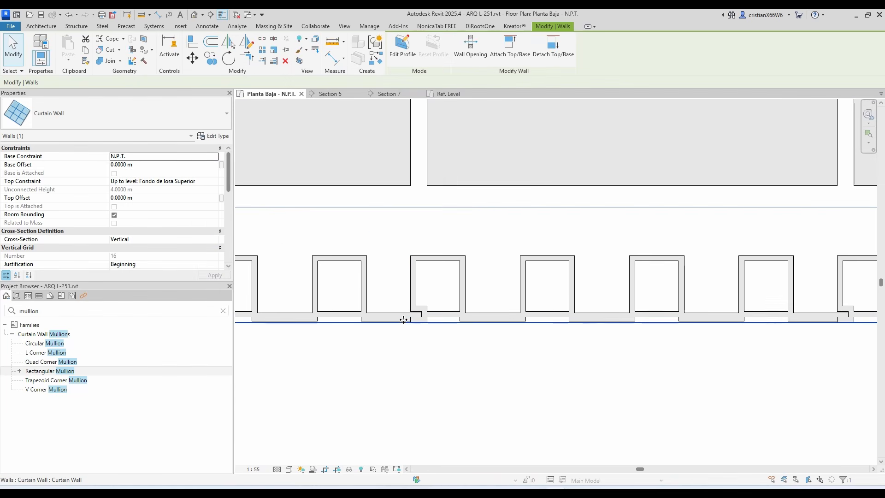
key(Escape)
- Set the curtain wall type's curtain panel to Empty System Panel : Empty
middle_drag(513, 311, 430, 304)
scroll(368, 272, up, 2)
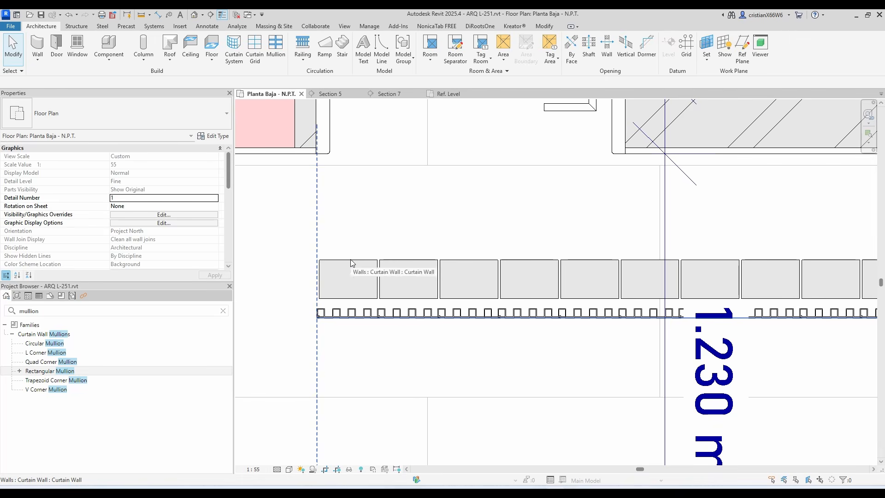
click(351, 264)
scroll(301, 280, down, 1)
key(Escape)
middle_drag(323, 289, 383, 296)
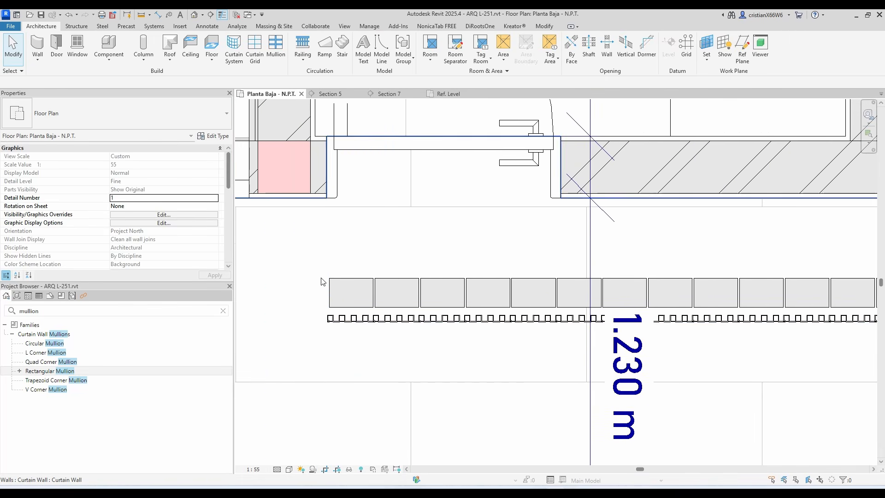
click(401, 288)
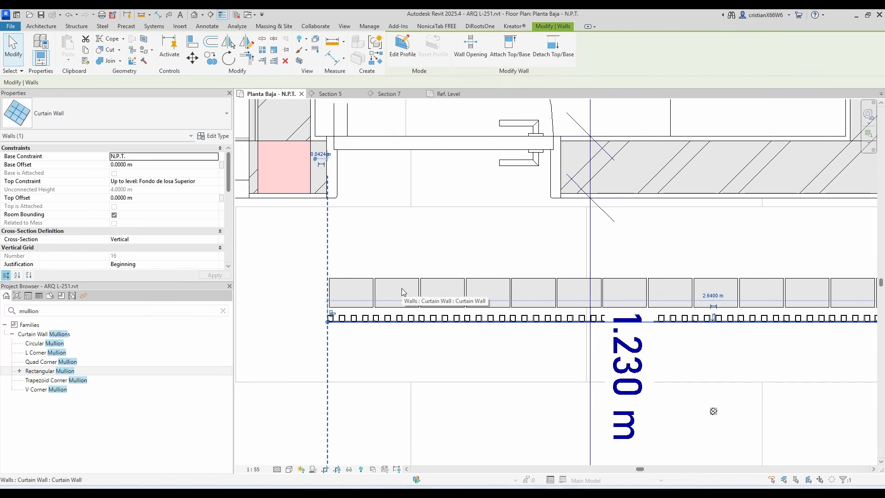
click(220, 137)
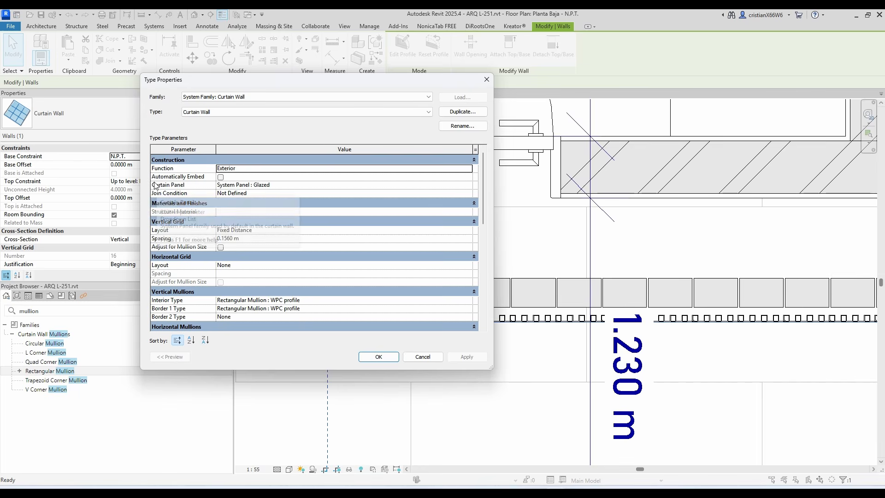
click(471, 185)
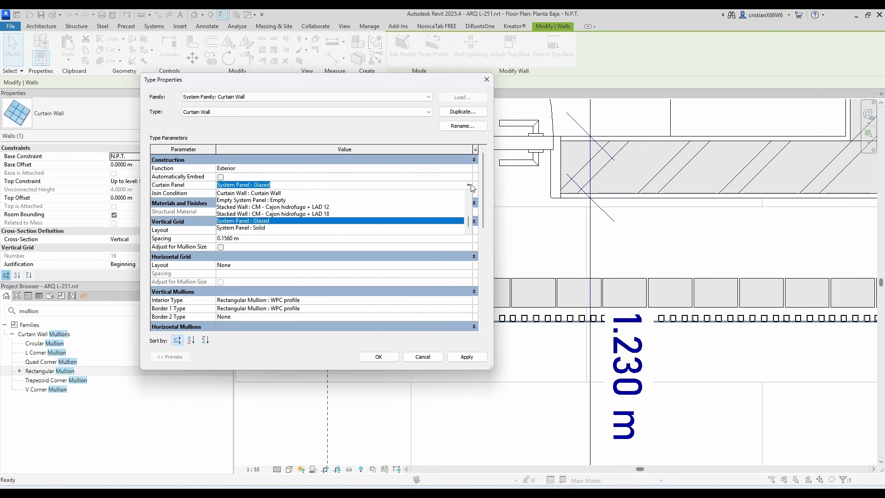
scroll(376, 223, up, 1)
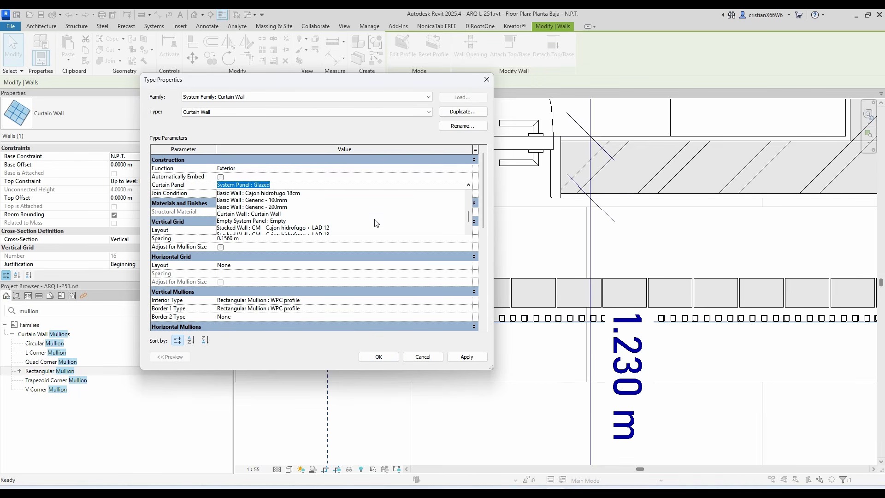
click(275, 221)
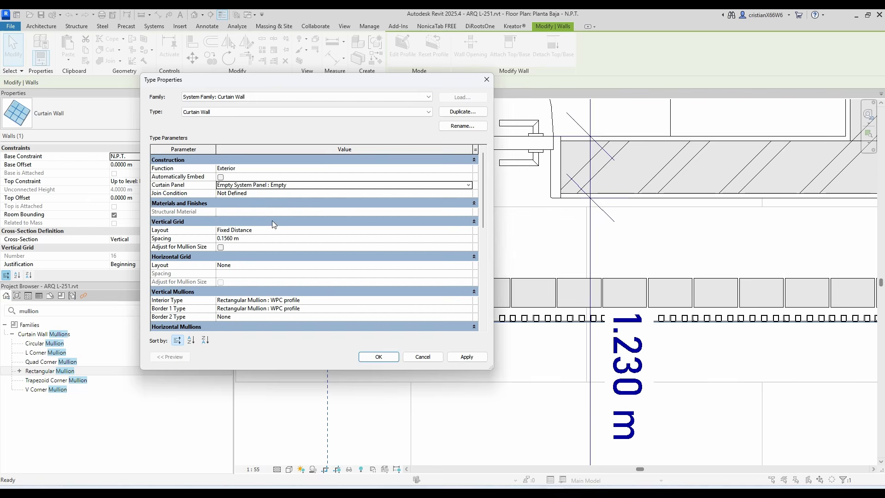
click(467, 358)
click(384, 356)
scroll(474, 286, down, 3)
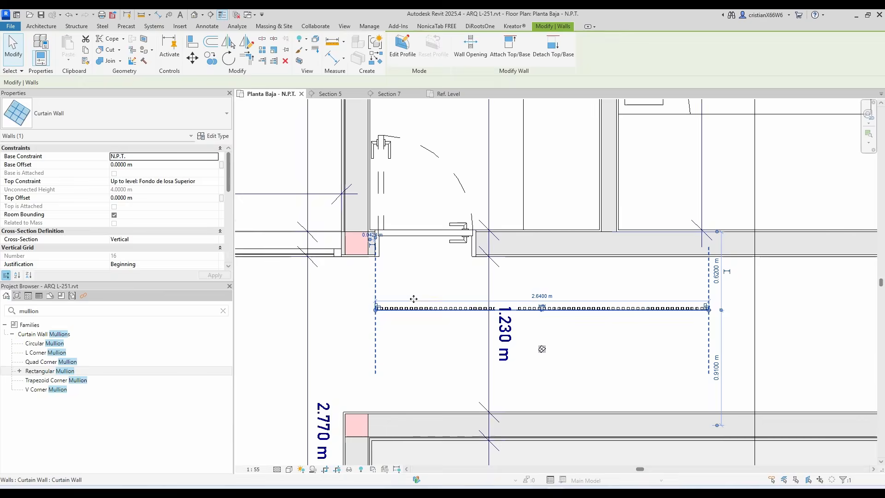
key(Escape)
- Examine the bedroom walls across the ground floor plan, including the wall with the TV facing the bed
middle_drag(471, 282, 330, 290)
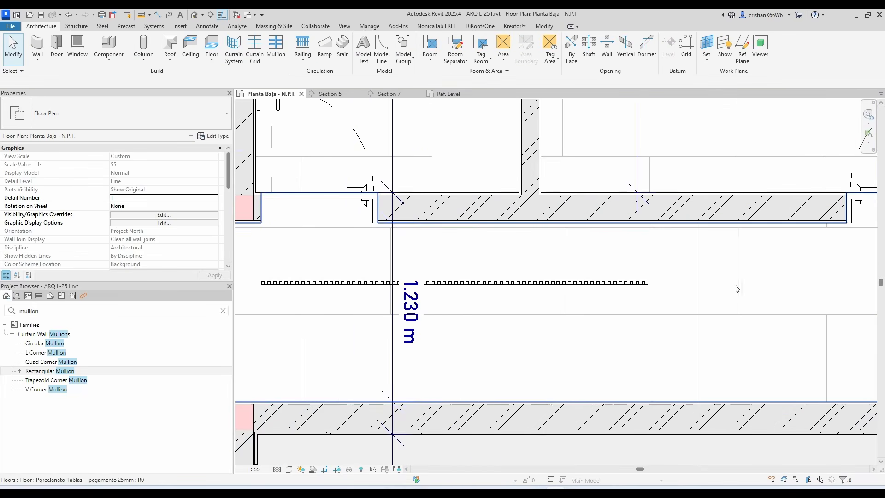
scroll(629, 283, up, 3)
scroll(589, 287, down, 5)
scroll(374, 289, down, 6)
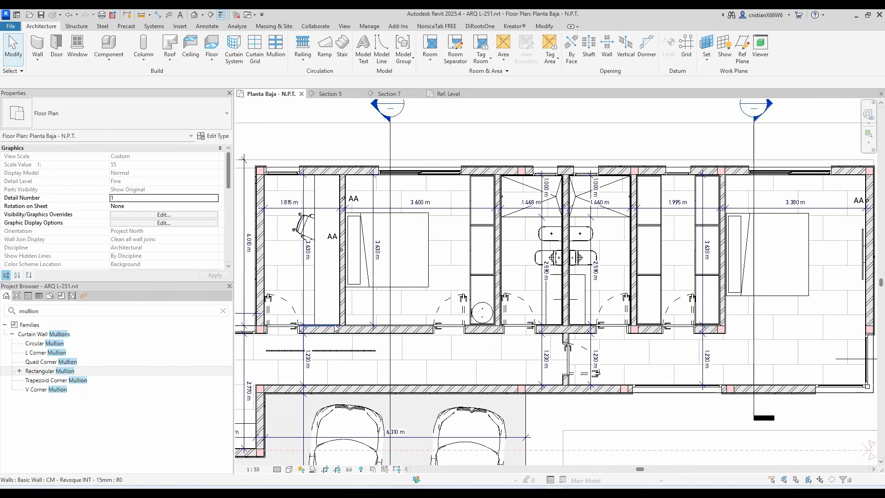
scroll(343, 199, up, 1)
scroll(344, 326, up, 1)
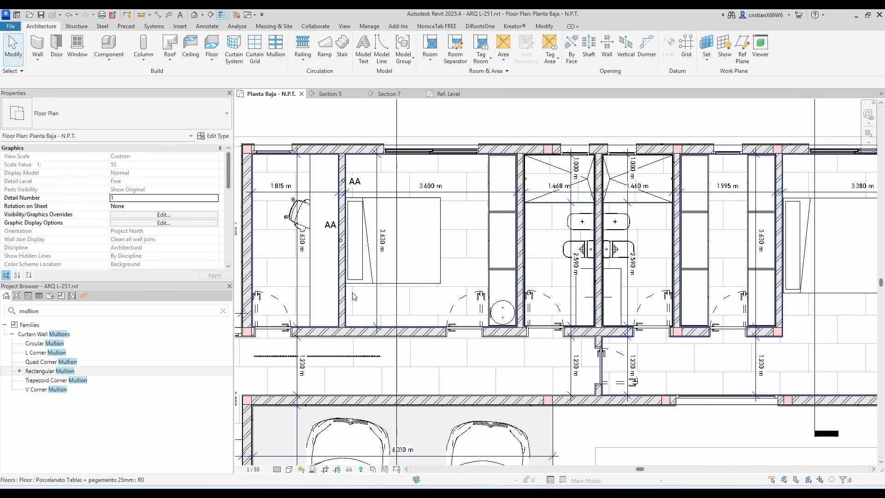
middle_drag(362, 274, 358, 296)
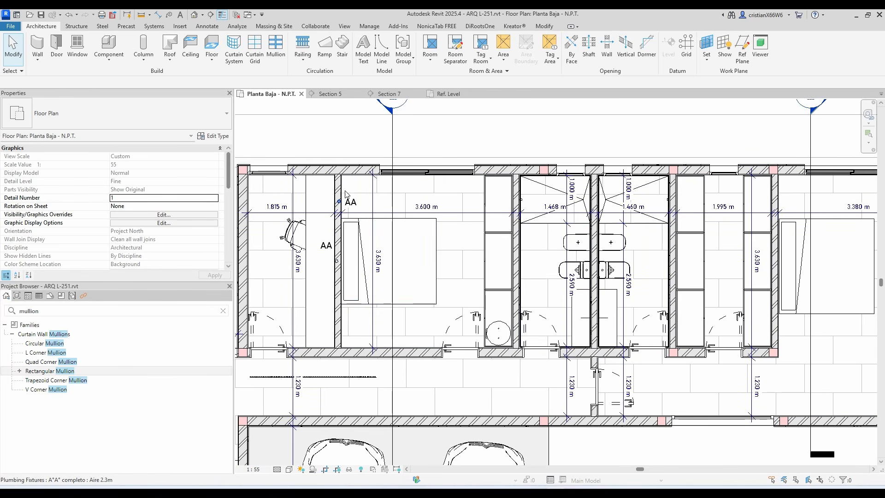
scroll(354, 326, down, 4)
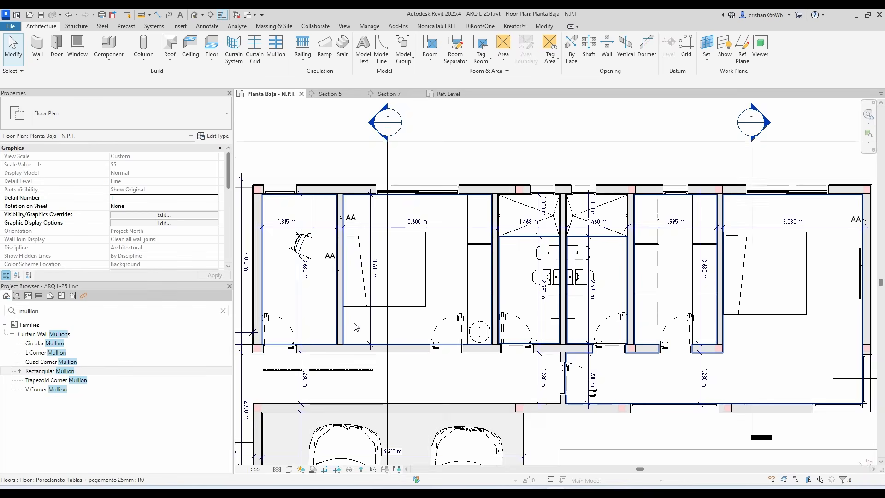
middle_drag(469, 271, 326, 228)
scroll(516, 234, up, 5)
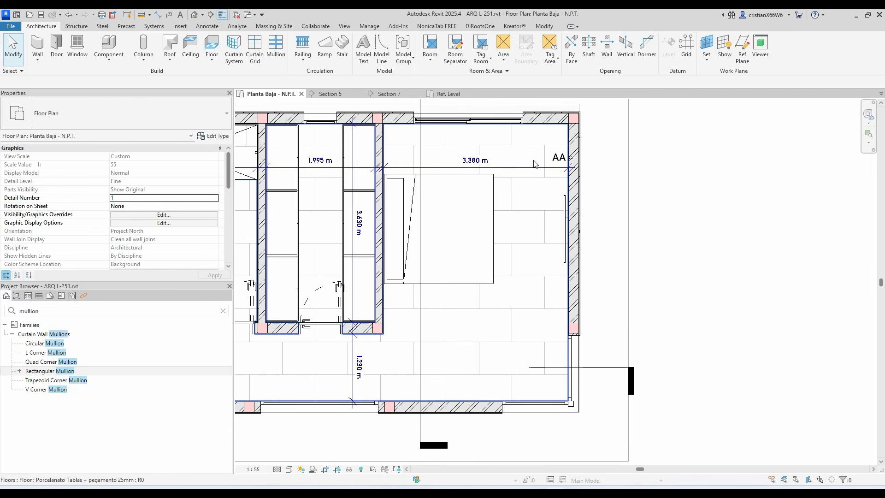
middle_drag(538, 147, 540, 182)
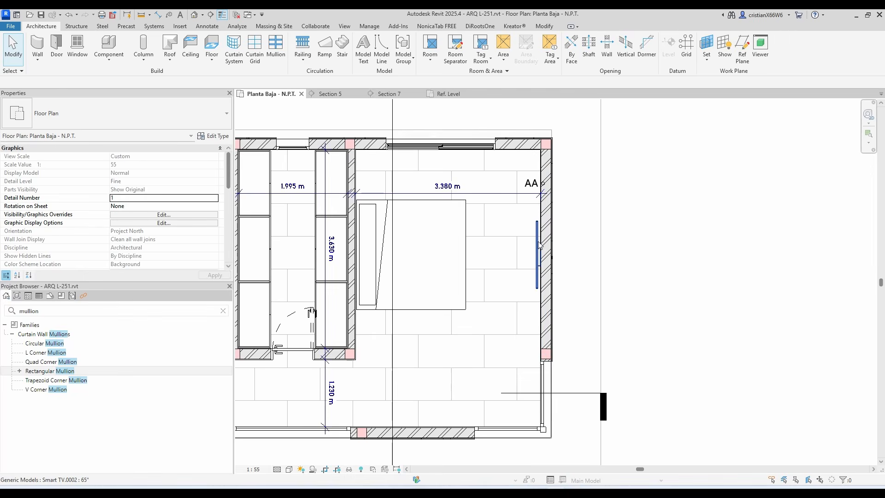
scroll(538, 249, down, 4)
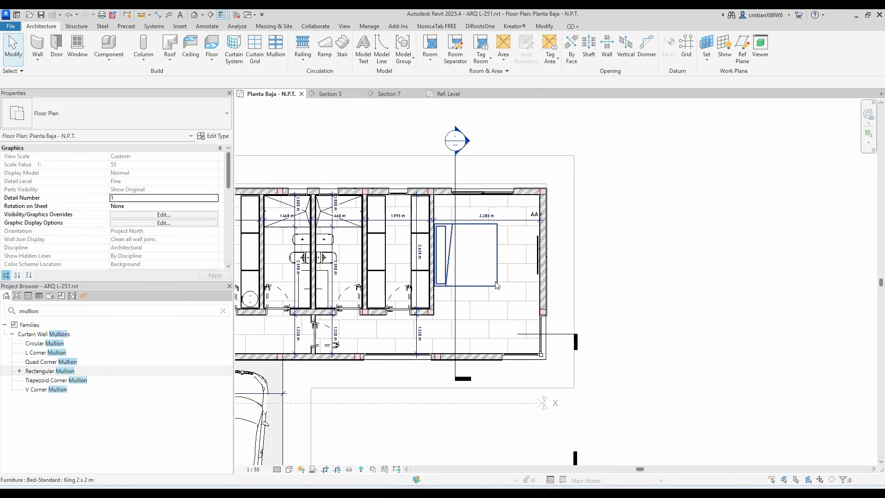
middle_drag(508, 258, 566, 261)
middle_drag(258, 281, 580, 240)
- Start a new wall similar to the existing mullion curtain wall, with an unconnected top and an unconnected height of 1.2 m
scroll(467, 290, up, 8)
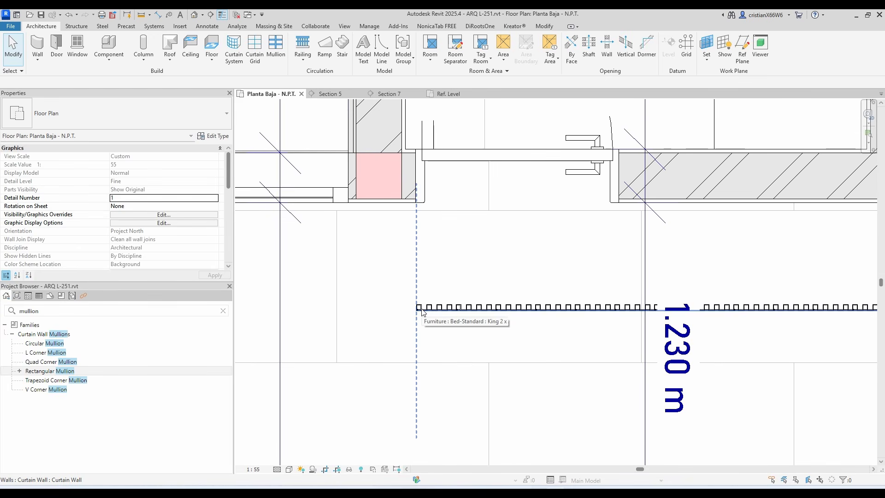
click(435, 308)
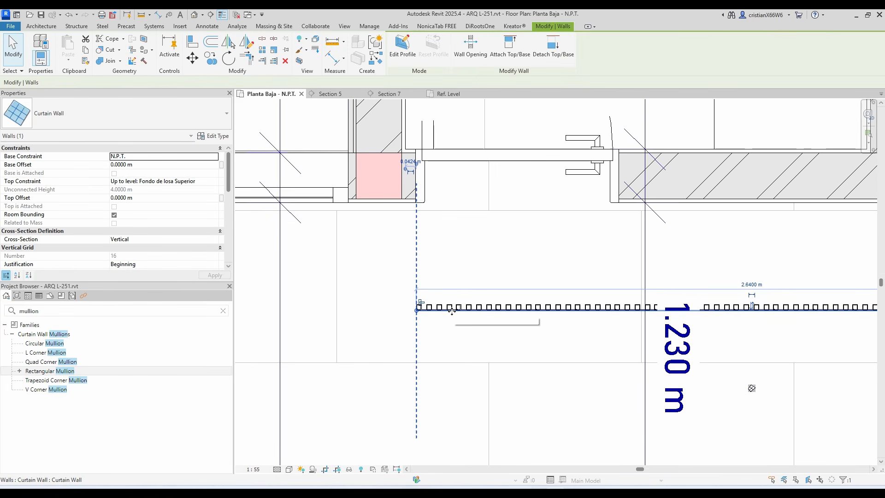
right_click(451, 311)
click(479, 136)
scroll(471, 291, down, 4)
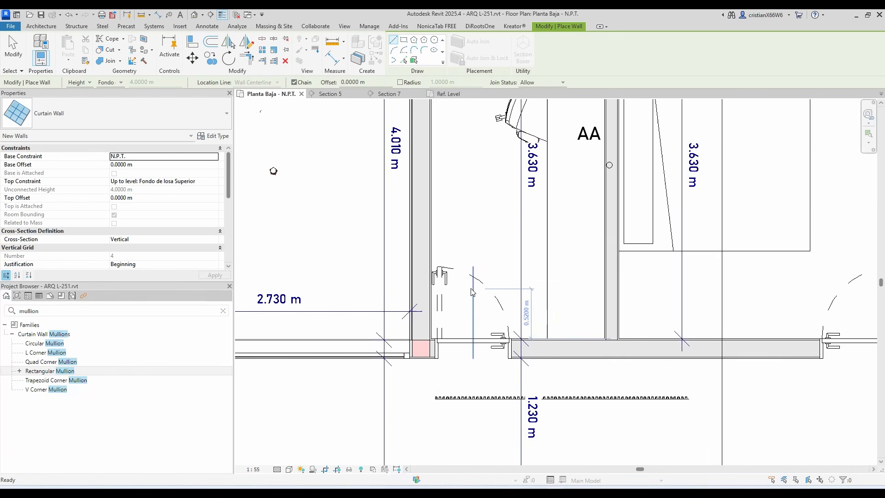
click(215, 182)
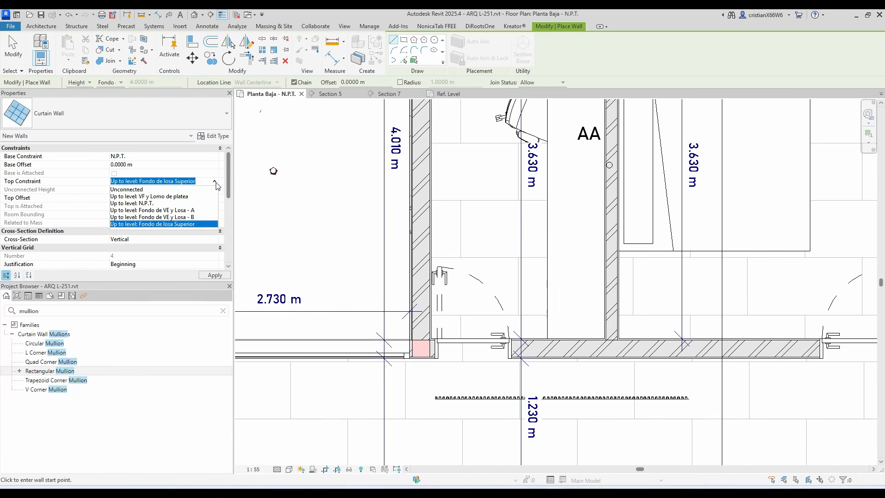
click(153, 197)
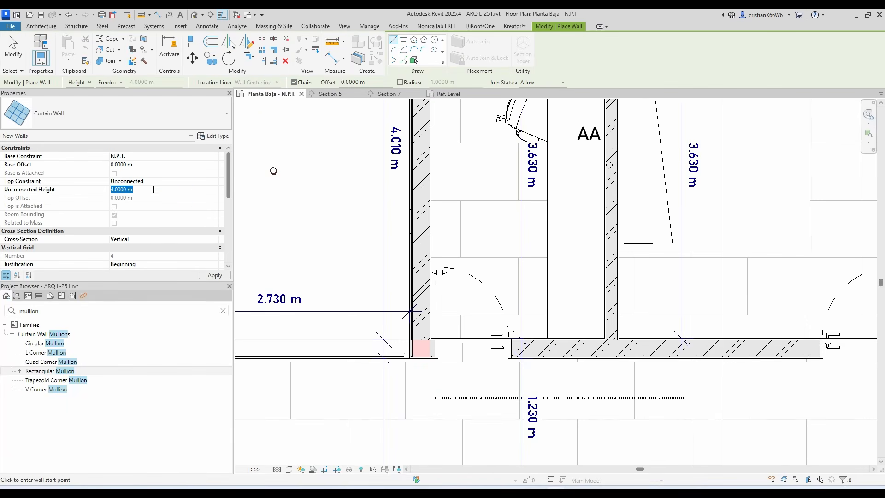
click(154, 190)
text(1.2)
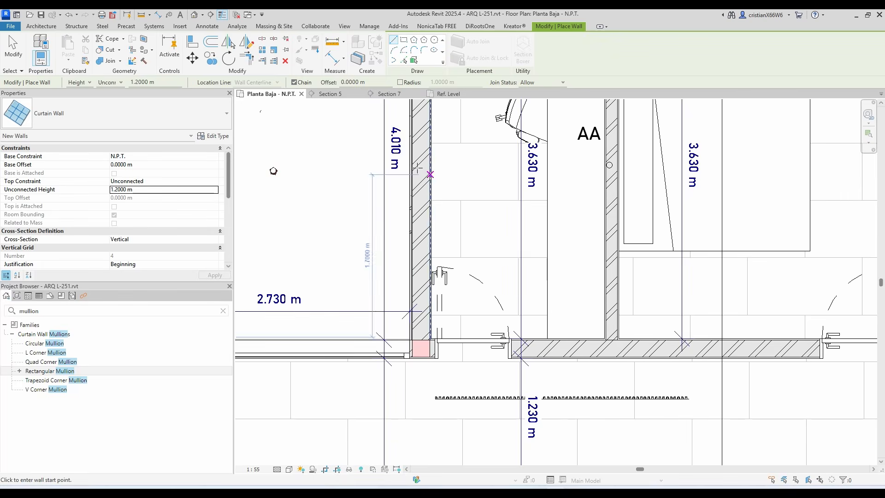
- Draw the curtain wall along the room-side face of the wall behind the bed, from one room corner to the other
middle_drag(410, 152, 374, 388)
scroll(360, 369, down, 1)
scroll(579, 260, up, 4)
scroll(470, 235, down, 2)
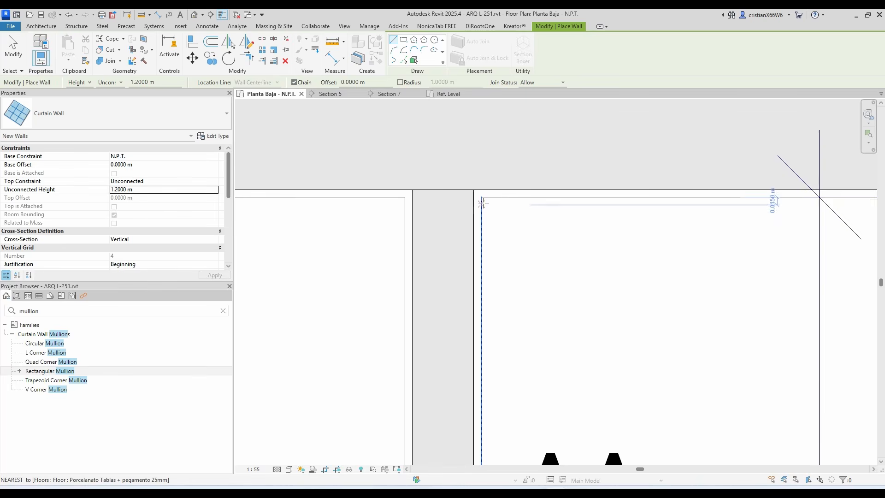
scroll(506, 276, down, 4)
middle_drag(531, 363, 477, 141)
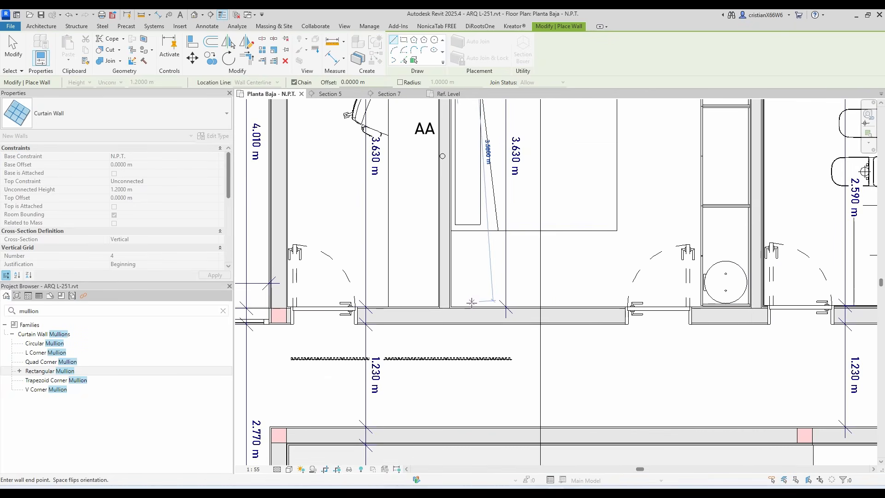
scroll(446, 299, up, 5)
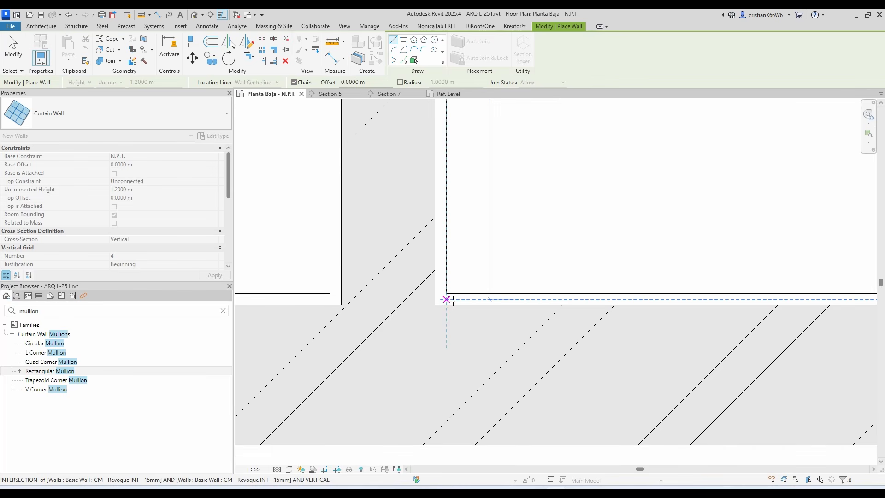
click(452, 294)
key(Escape)
key(Escape)
scroll(454, 223, down, 1)
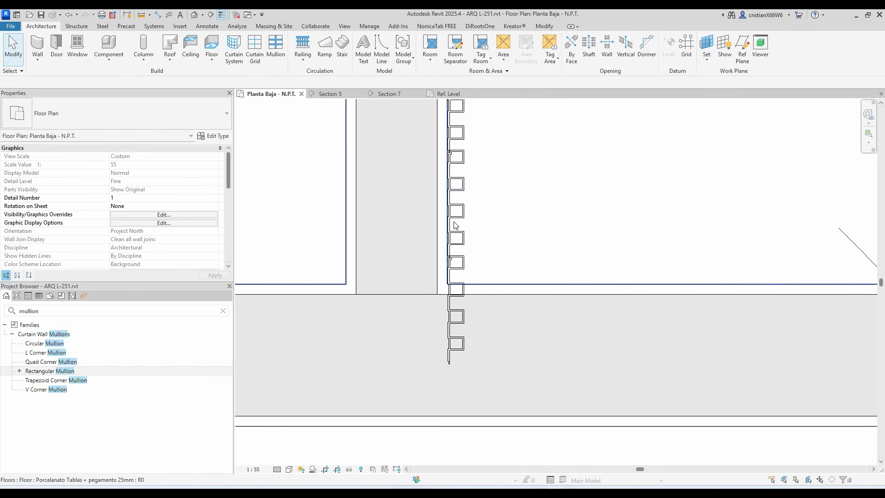
- Examine the mullions of the new curtain wall behind the bed, from the corridor-side corner along its length
scroll(453, 225, down, 1)
middle_drag(471, 280, 442, 296)
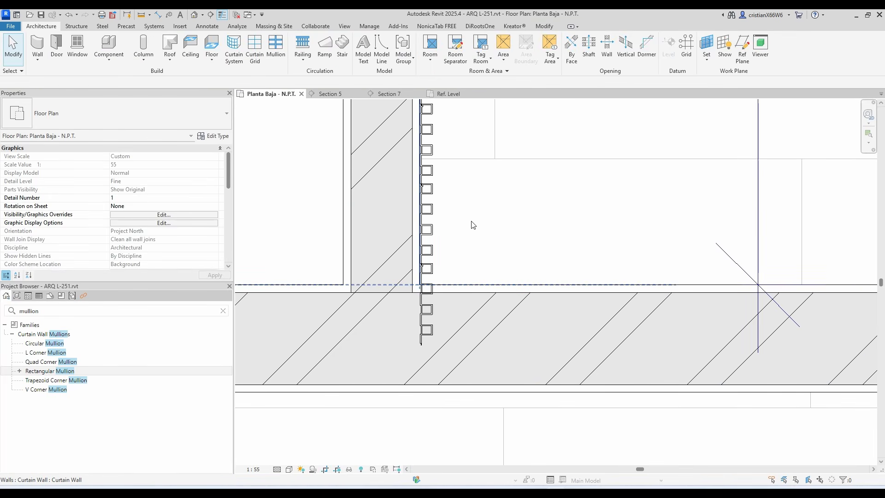
scroll(459, 283, up, 1)
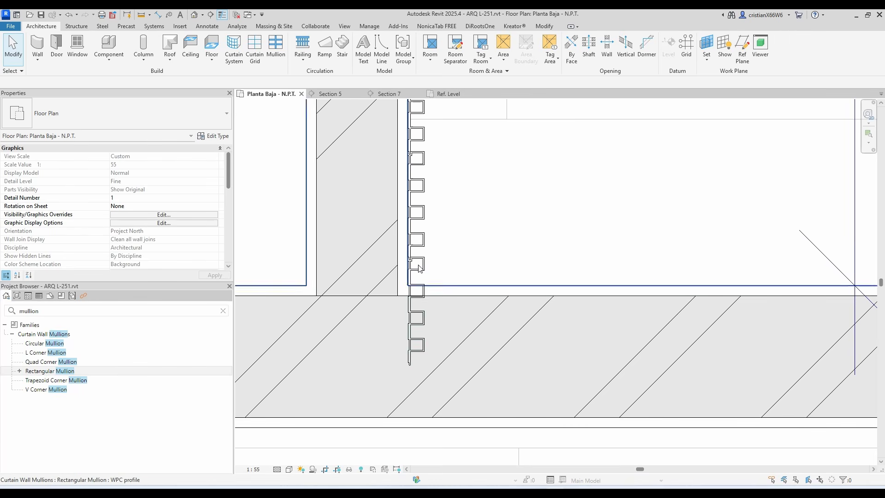
scroll(427, 282, down, 2)
scroll(426, 281, down, 6)
middle_drag(444, 181, 450, 436)
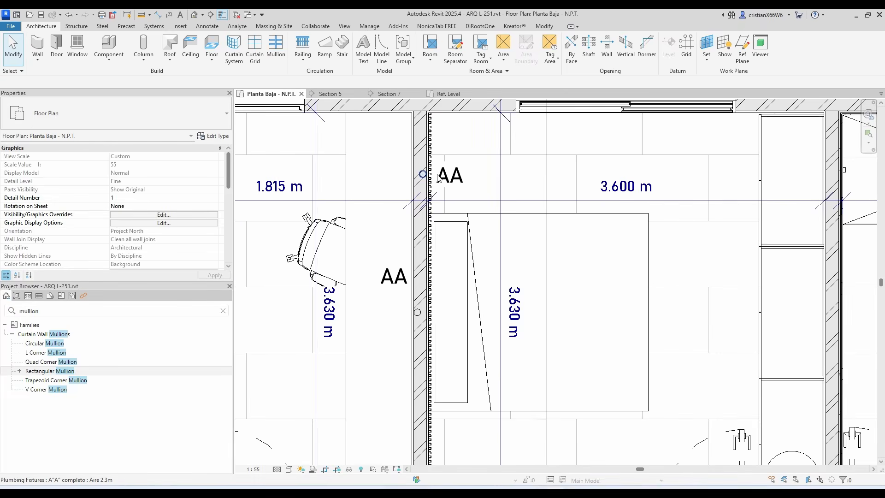
scroll(435, 126, down, 1)
scroll(436, 131, down, 2)
middle_drag(436, 360, 402, 363)
scroll(434, 206, up, 2)
scroll(395, 286, up, 3)
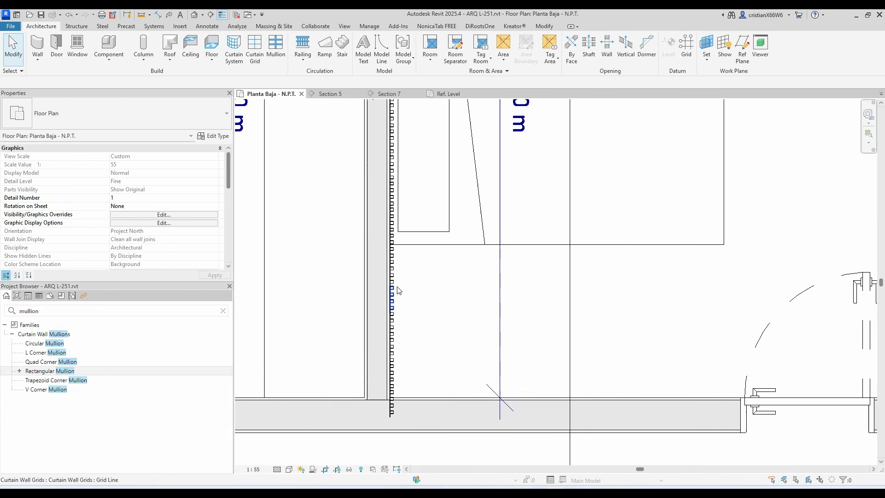
scroll(392, 281, up, 2)
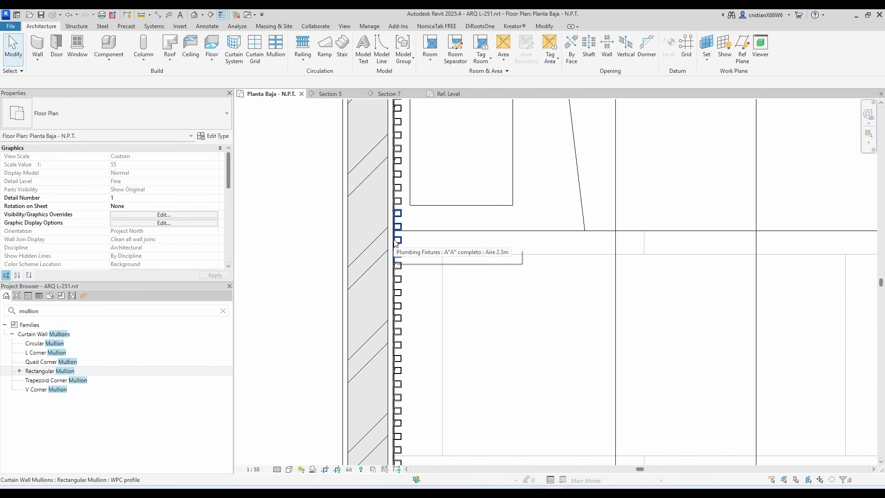
key(Tab)
scroll(396, 243, down, 1)
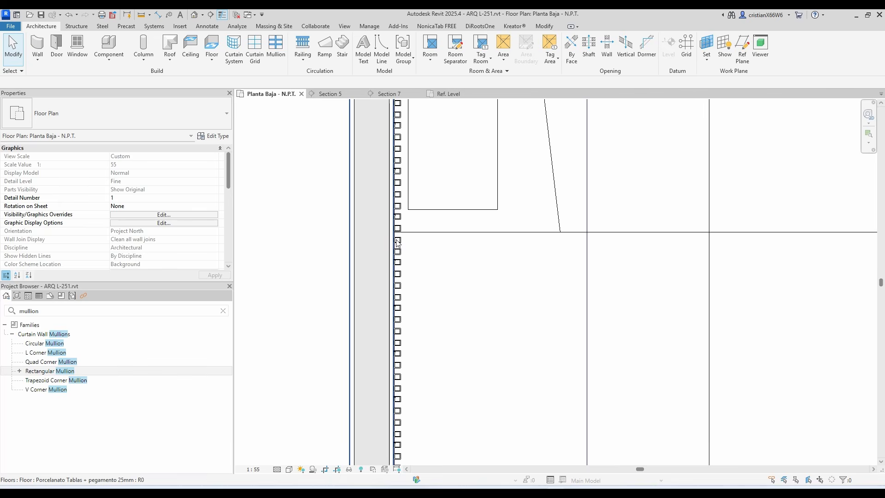
scroll(397, 243, down, 1)
scroll(397, 243, down, 1)
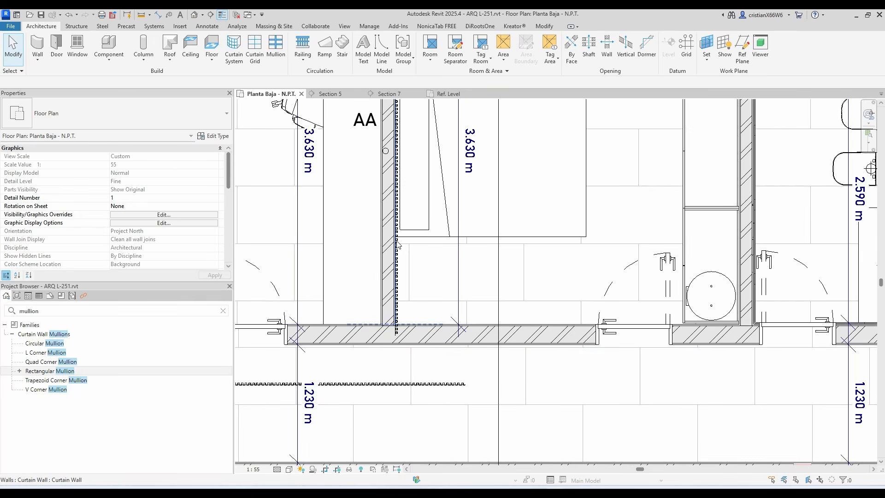
- Draw a similar curtain wall along the inner face of the end bedroom's TV wall, from the room corner to the window opening
click(398, 244)
right_click(398, 244)
click(424, 312)
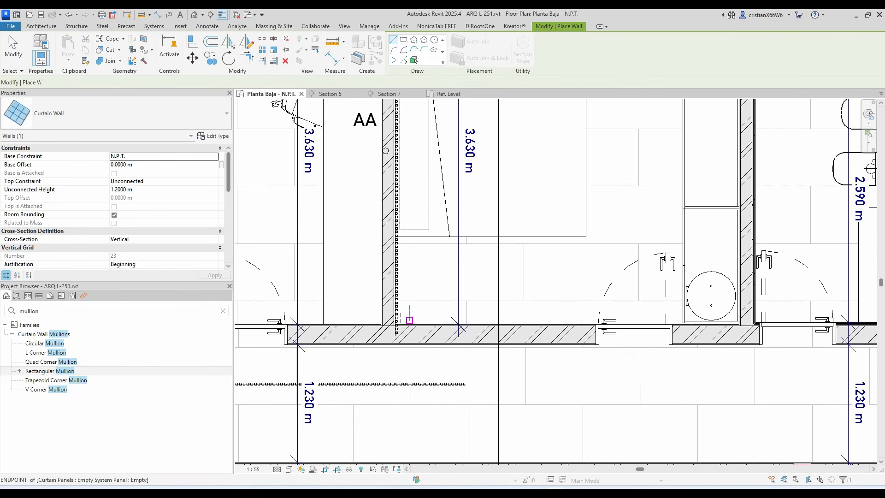
scroll(391, 320, down, 3)
middle_drag(702, 245, 310, 265)
scroll(523, 341, up, 4)
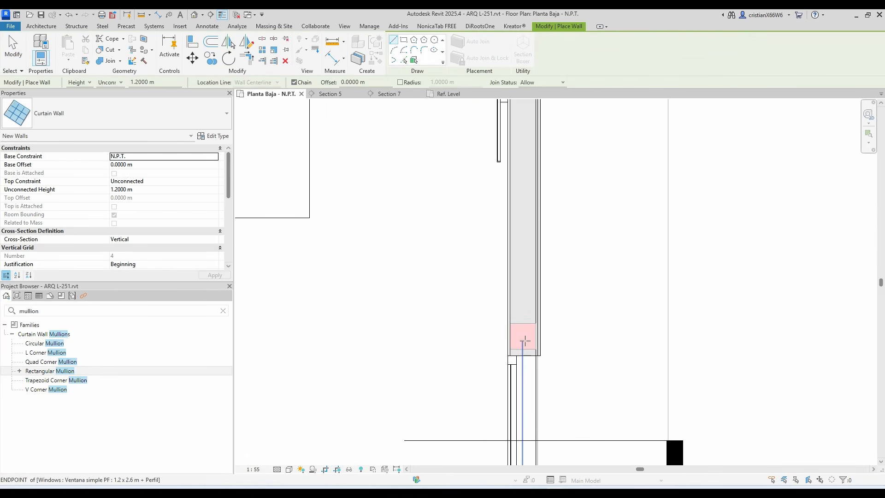
scroll(523, 339, down, 3)
middle_drag(516, 256, 474, 370)
scroll(466, 217, up, 2)
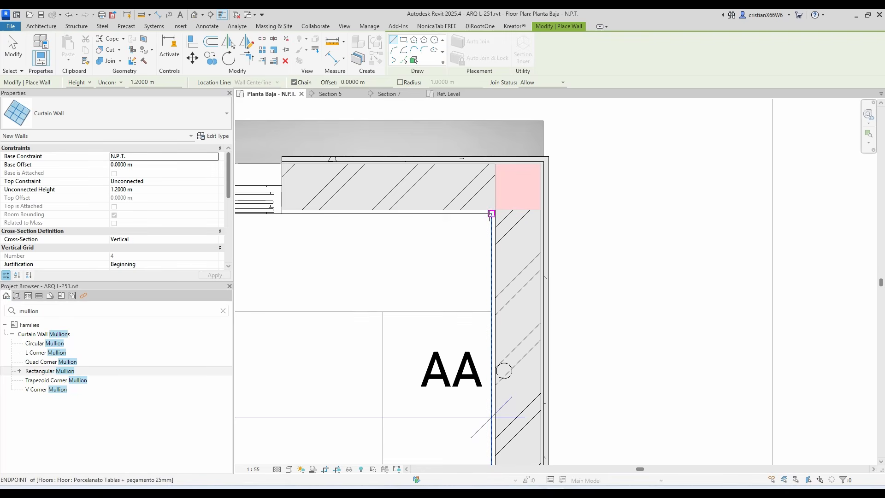
scroll(491, 212, up, 2)
click(492, 212)
scroll(402, 275, down, 5)
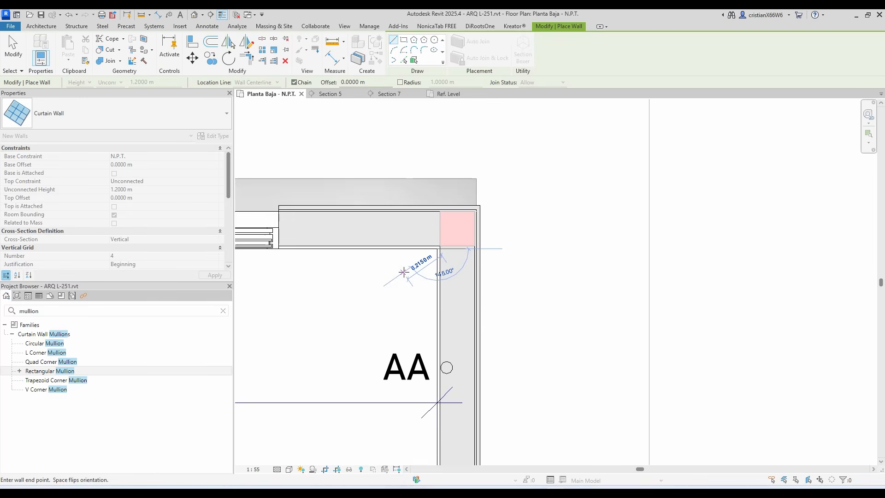
middle_drag(401, 348, 422, 118)
scroll(434, 322, up, 4)
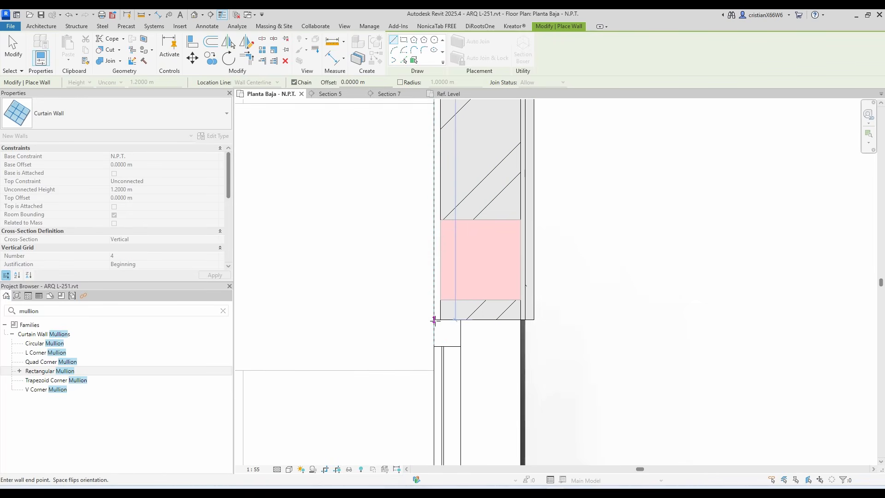
click(434, 320)
key(Escape)
key(Escape)
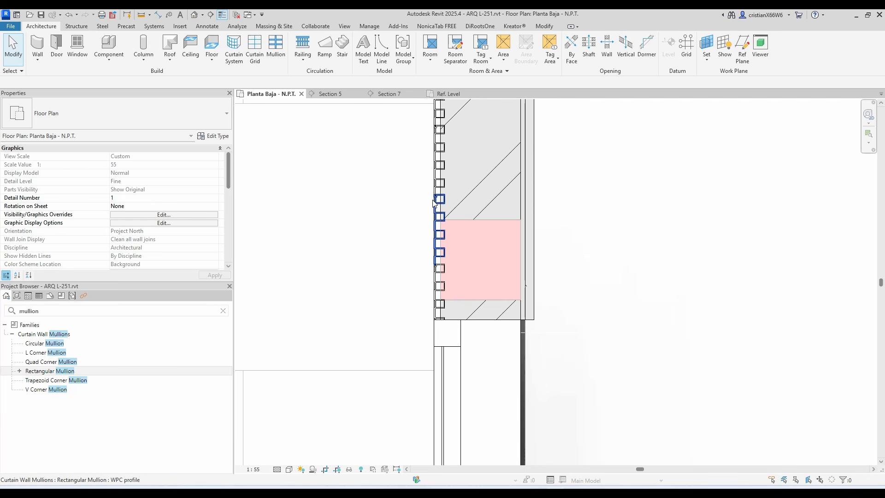
- Flip the TV wall's curtain wall so its mullions project into the room
click(432, 203)
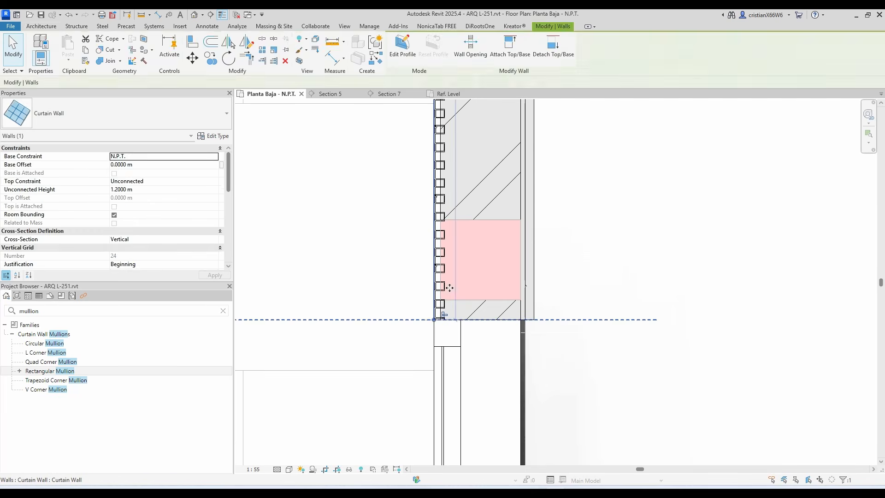
scroll(452, 300, down, 5)
middle_drag(449, 189, 426, 358)
scroll(423, 300, up, 3)
scroll(433, 300, up, 3)
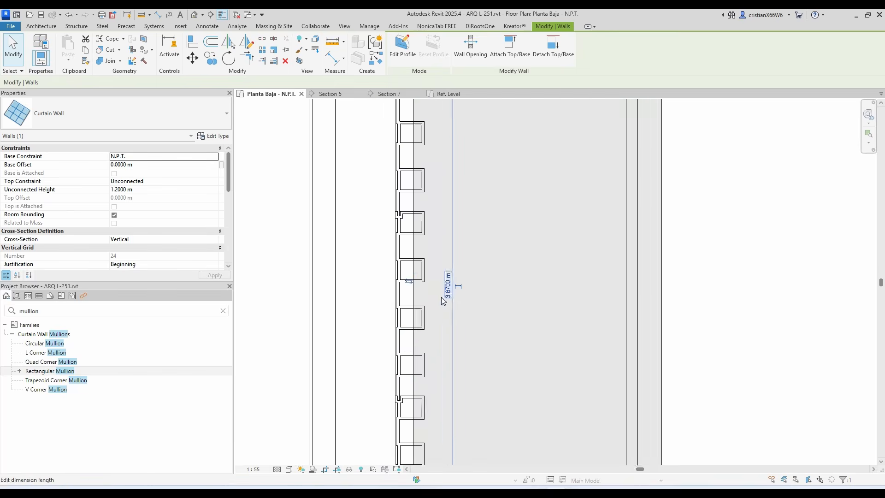
scroll(425, 316, down, 3)
scroll(425, 318, down, 2)
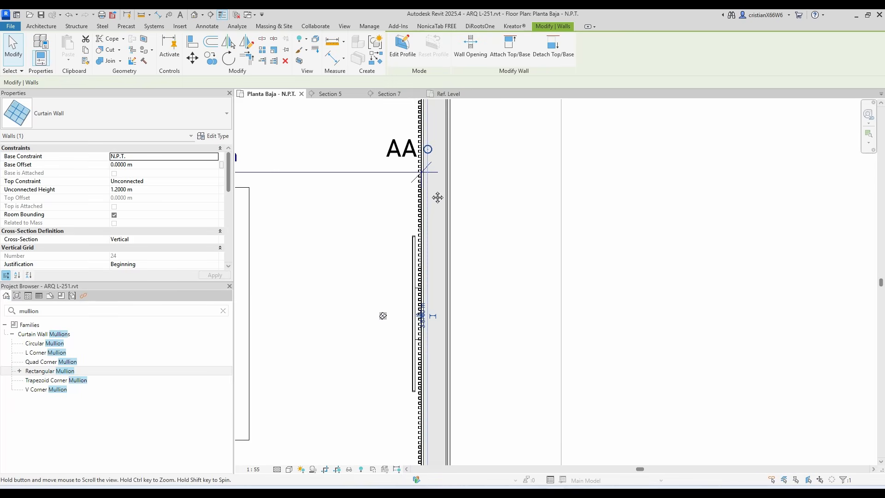
middle_drag(436, 198, 395, 423)
scroll(374, 305, up, 6)
scroll(399, 288, down, 5)
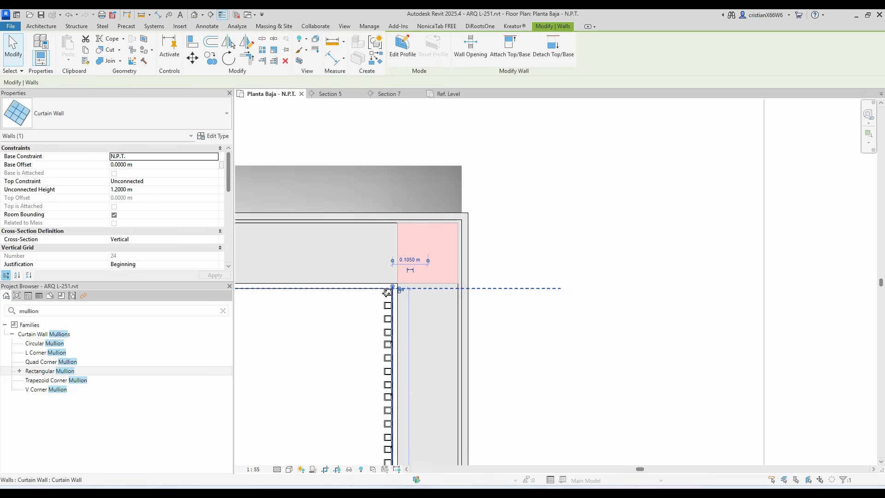
middle_drag(350, 357, 379, 242)
- Set the unconnected height of the TV wall's curtain wall to 2.6 m
click(154, 189)
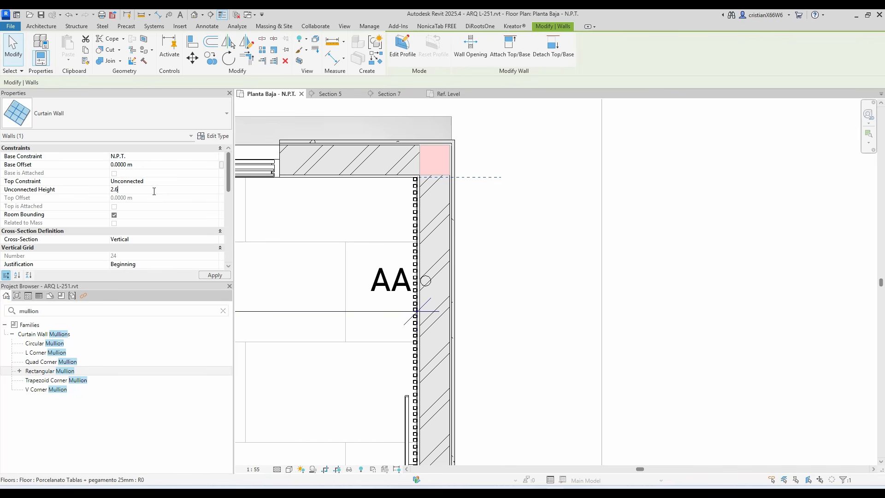
click(659, 241)
scroll(701, 228, down, 3)
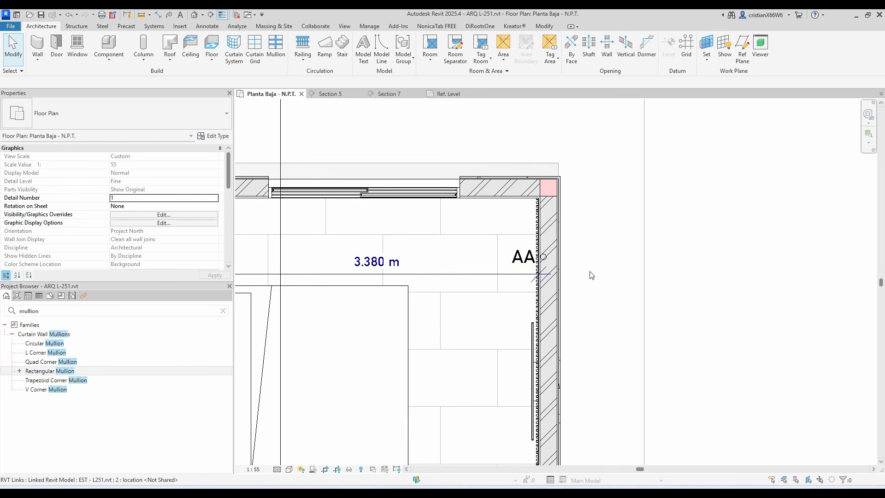
- Review the panelling behind the bed in Section 5 and the panelling on the TV wall in Section 7
click(325, 94)
scroll(715, 246, up, 4)
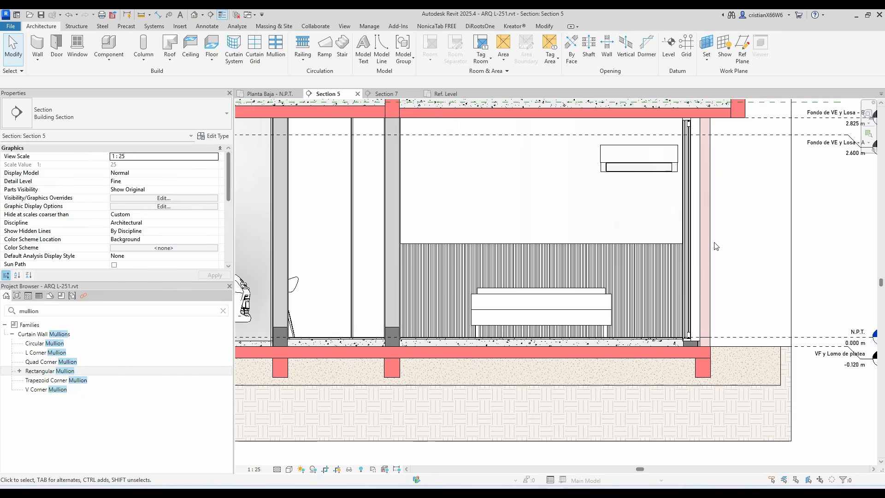
scroll(715, 245, up, 2)
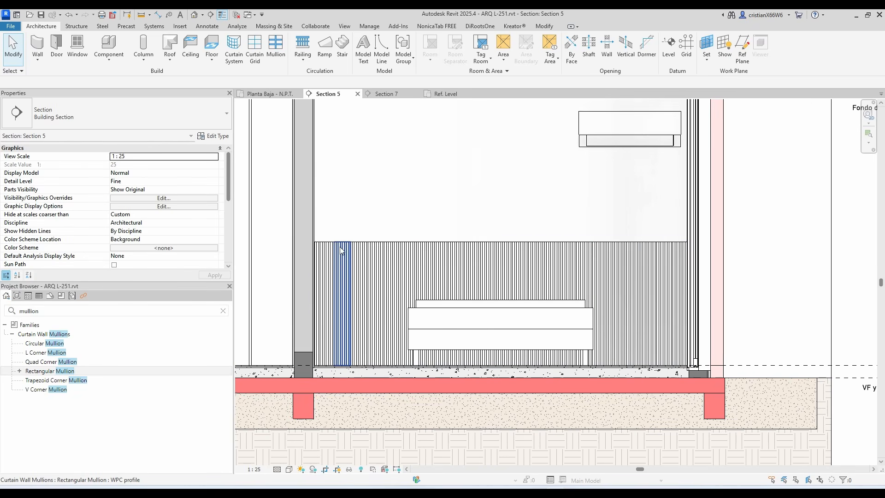
click(379, 95)
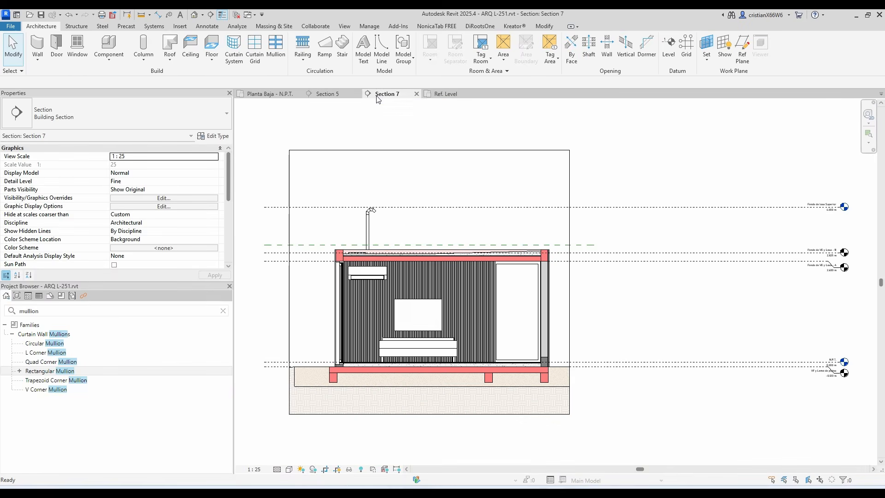
scroll(634, 298, up, 3)
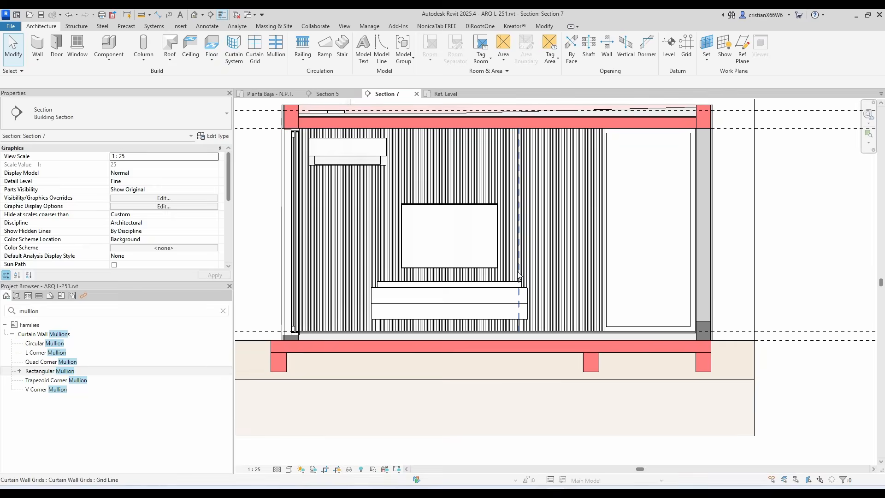
scroll(527, 197, up, 1)
middle_drag(406, 292, 444, 308)
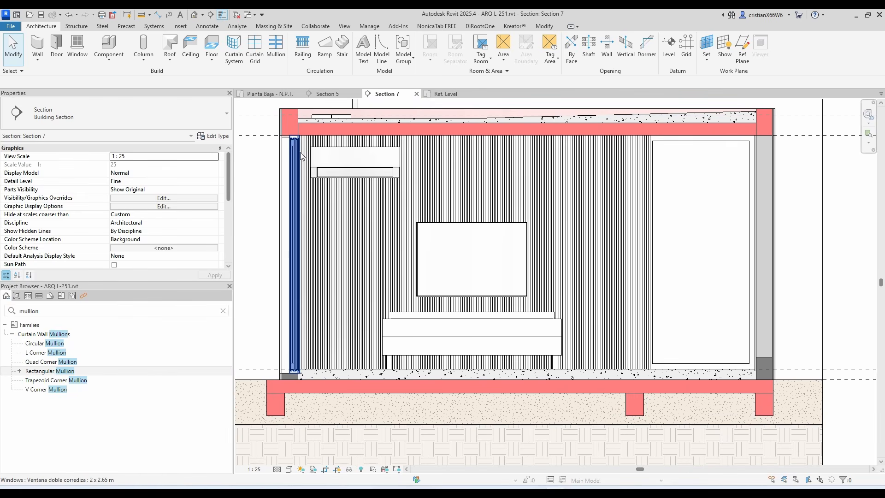
scroll(340, 138, down, 3)
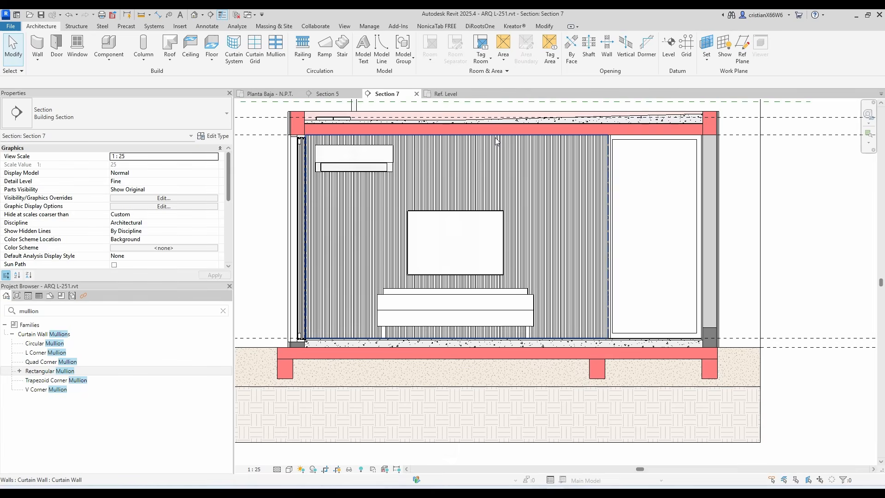
middle_drag(386, 157, 381, 209)
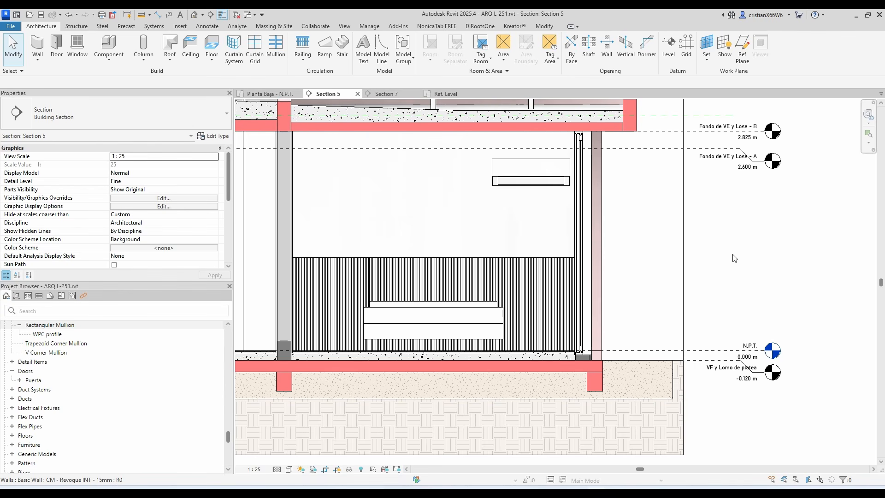
middle_drag(696, 242, 720, 227)
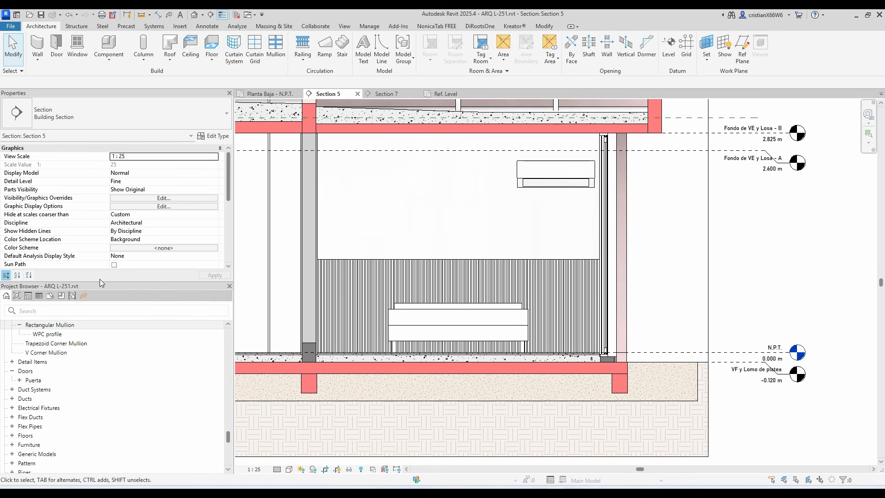
- Create a new schedule for the Curtain Wall Mullions category and name it WPC
click(39, 296)
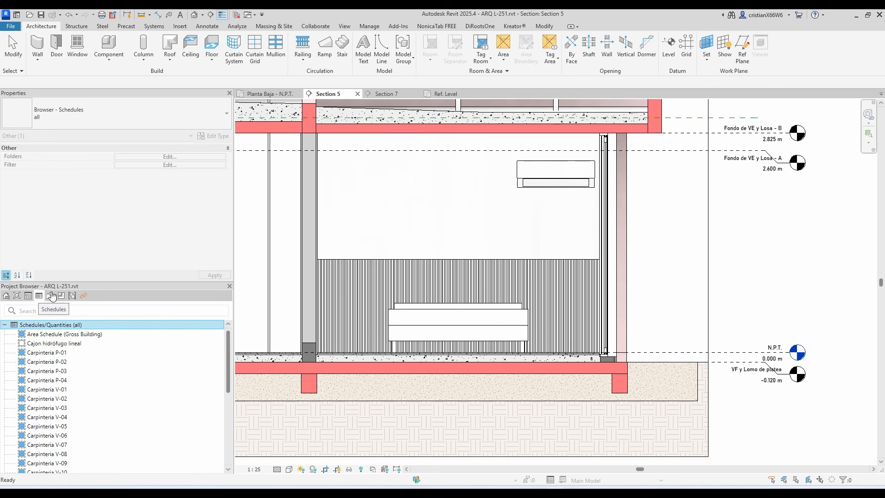
right_click(95, 328)
click(97, 330)
click(428, 181)
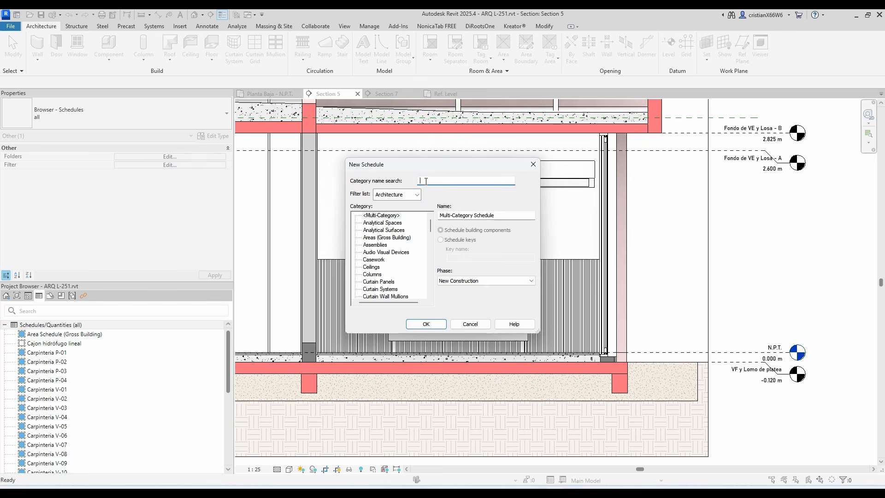
text(mullion)
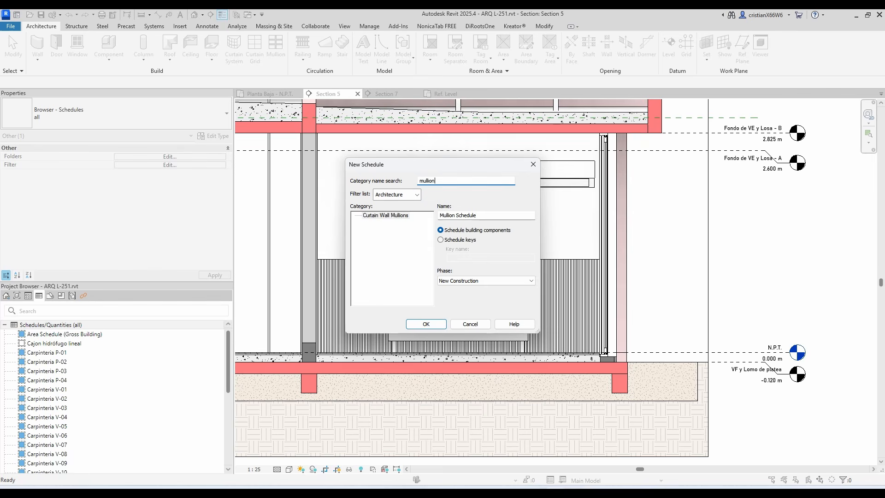
click(390, 216)
drag(496, 215, 431, 213)
text(WPC)
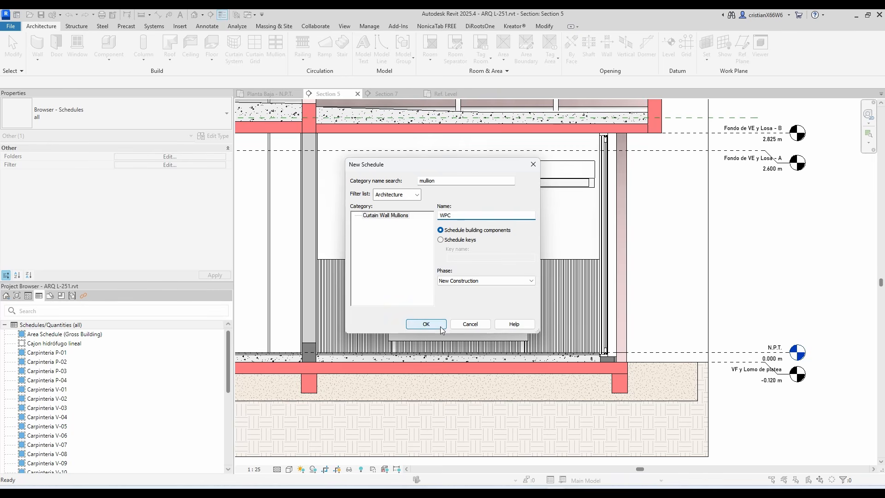
click(425, 323)
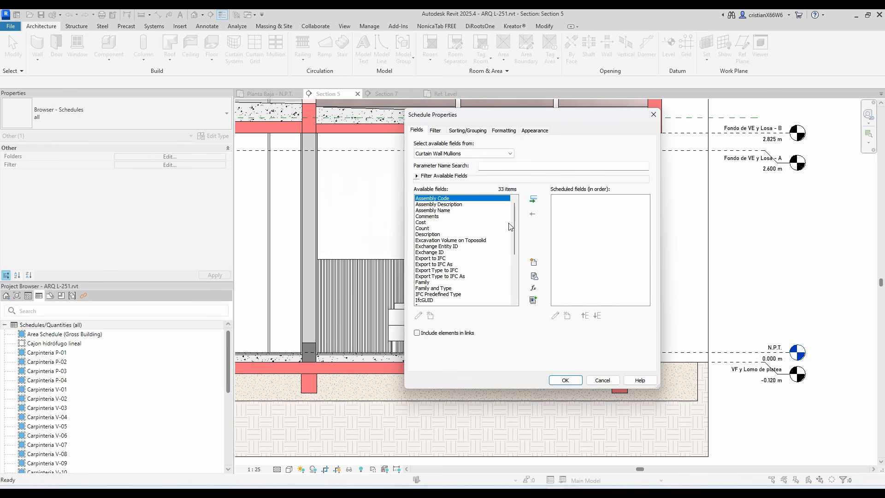
- Add the Type, Count and Length fields to the WPC schedule, in that order, and generate the schedule
drag(515, 215, 518, 263)
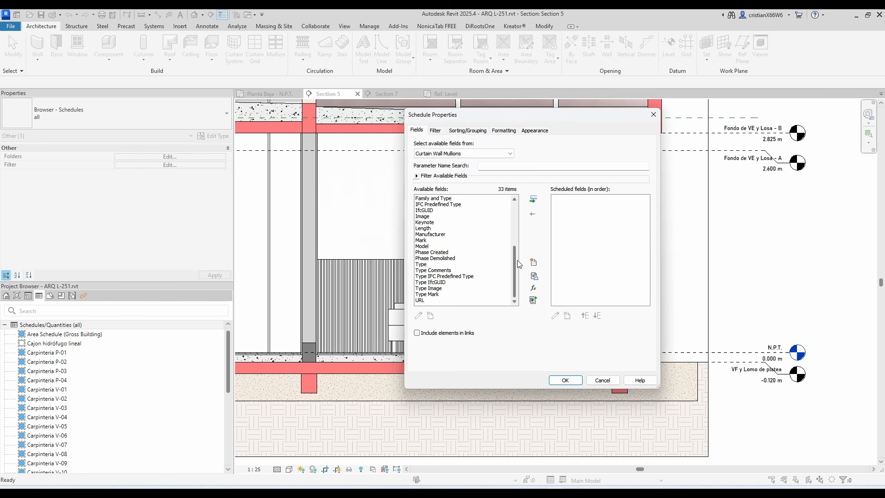
click(430, 265)
click(531, 202)
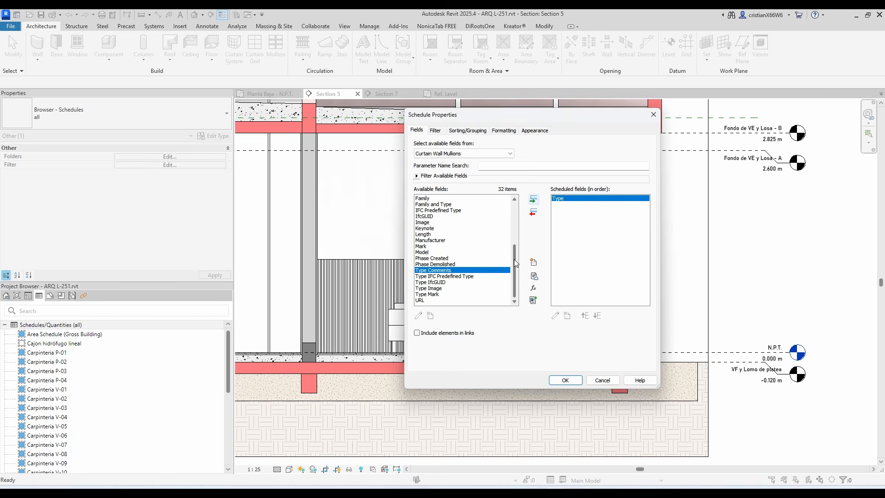
scroll(442, 226, up, 5)
click(430, 228)
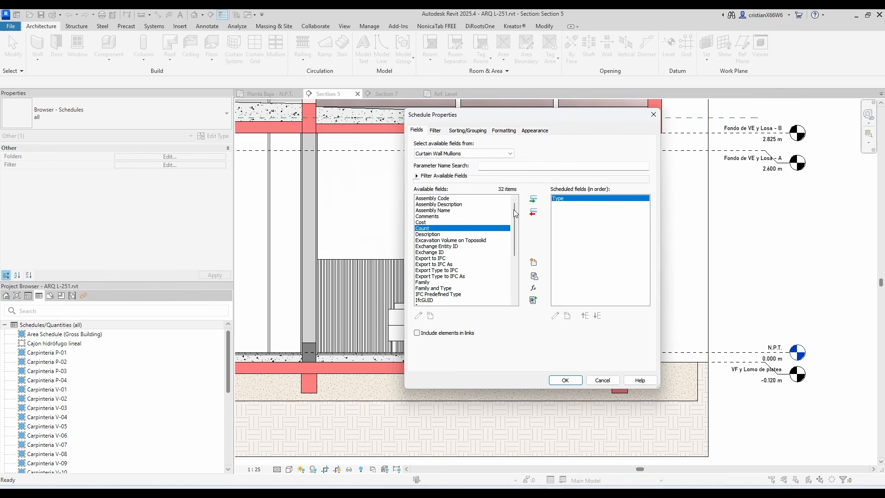
click(533, 199)
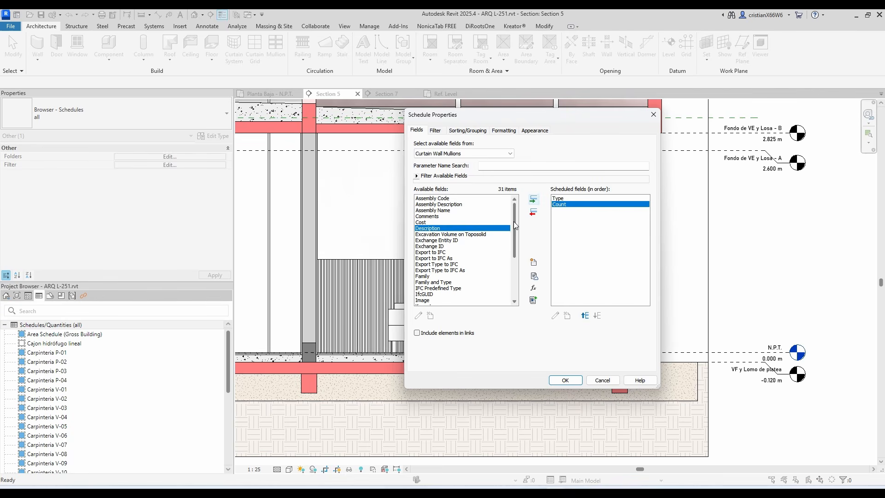
scroll(512, 235, down, 2)
click(442, 282)
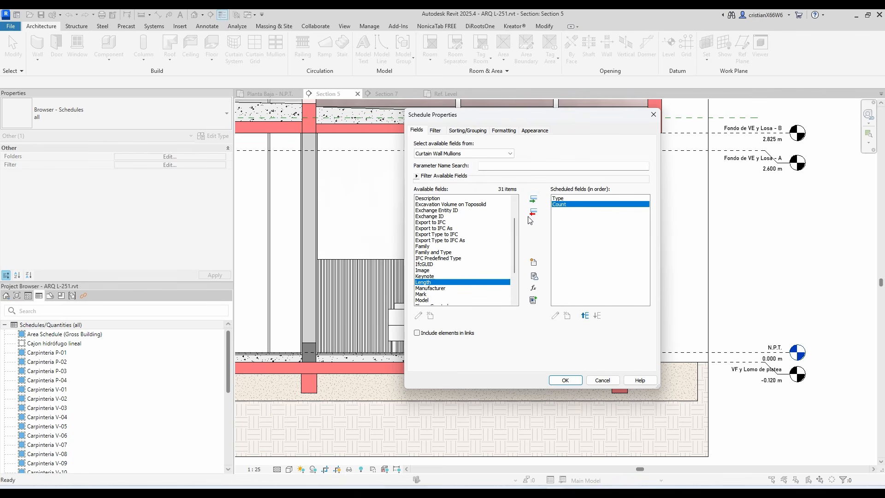
click(533, 199)
scroll(513, 259, down, 3)
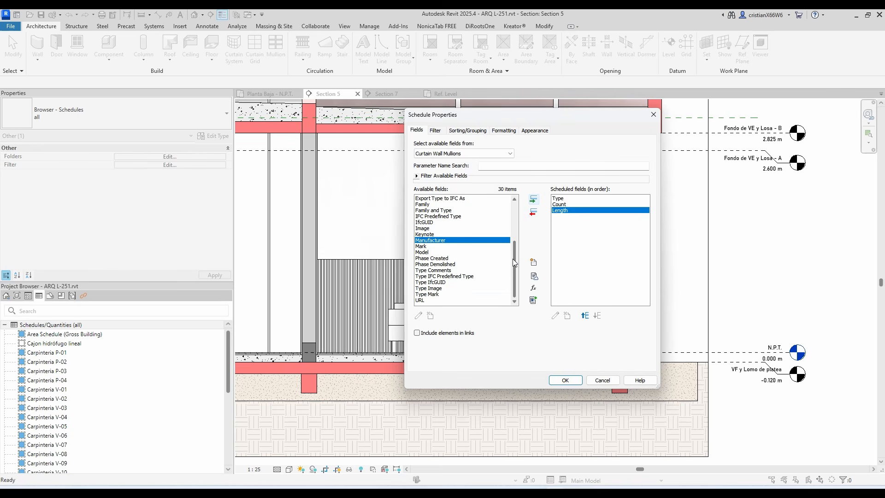
scroll(512, 261, up, 5)
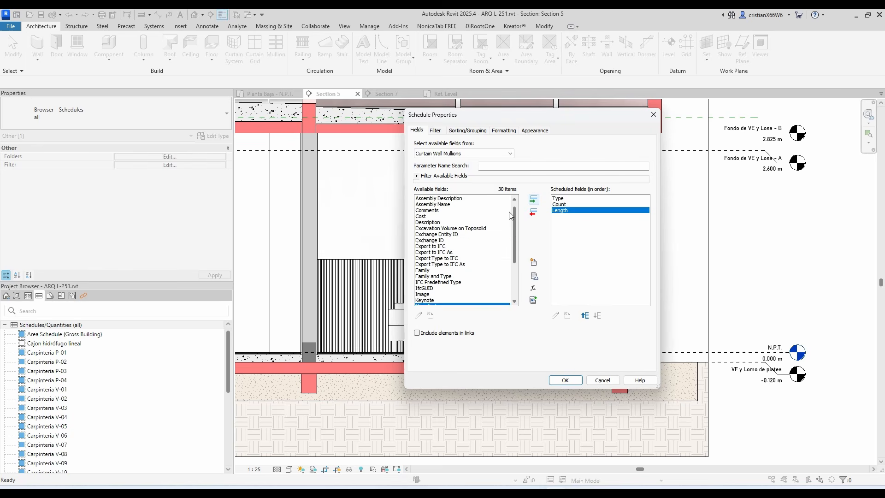
click(568, 384)
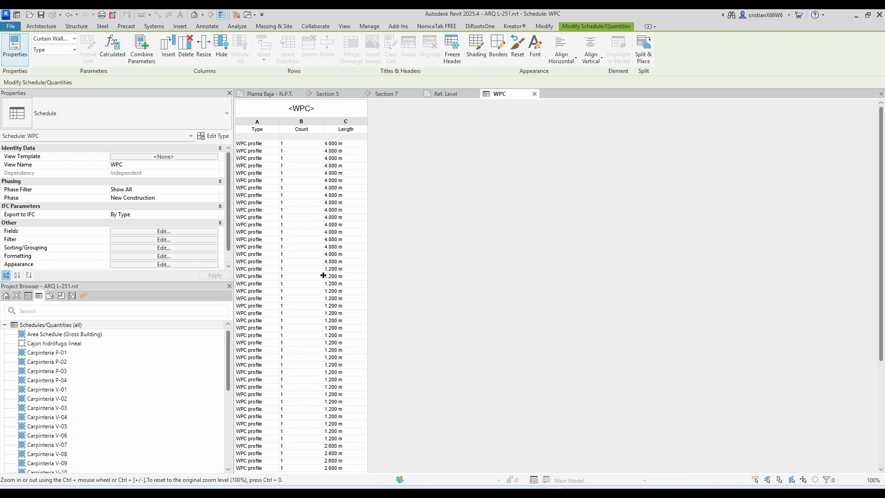
- Turn off itemizing every instance in the WPC schedule so identical mullions are grouped
scroll(343, 365, down, 5)
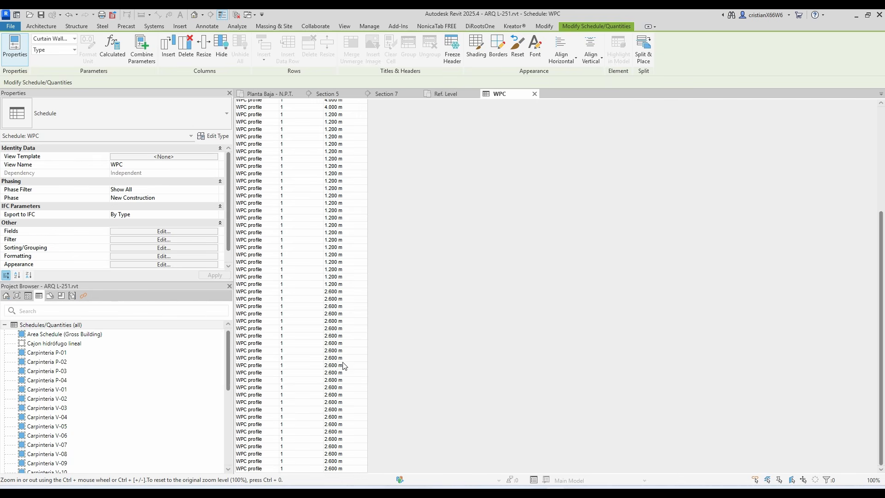
scroll(276, 173, up, 5)
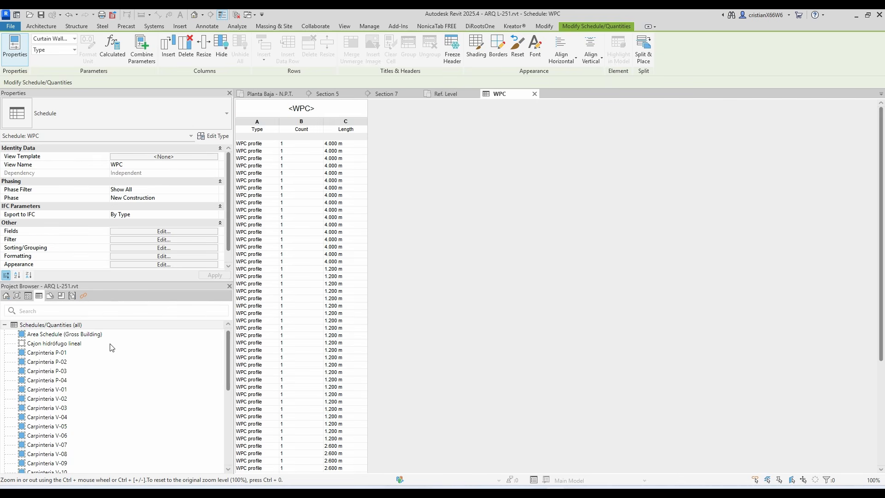
click(148, 230)
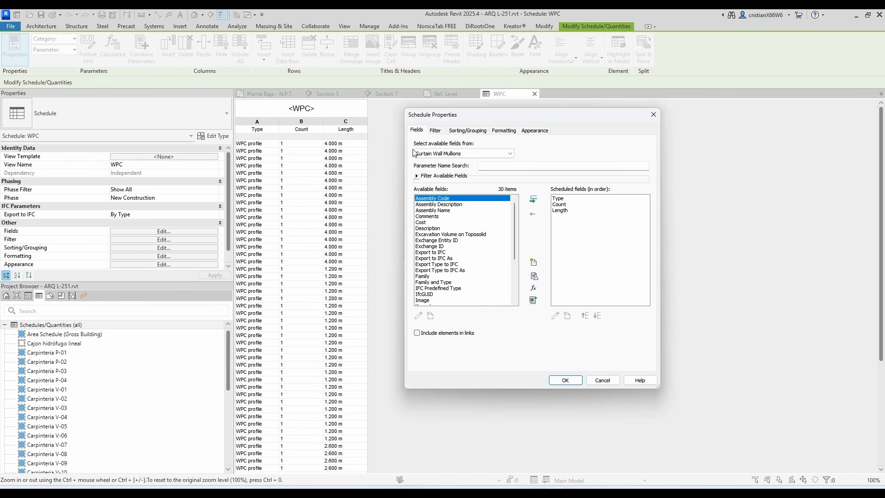
click(435, 130)
click(466, 131)
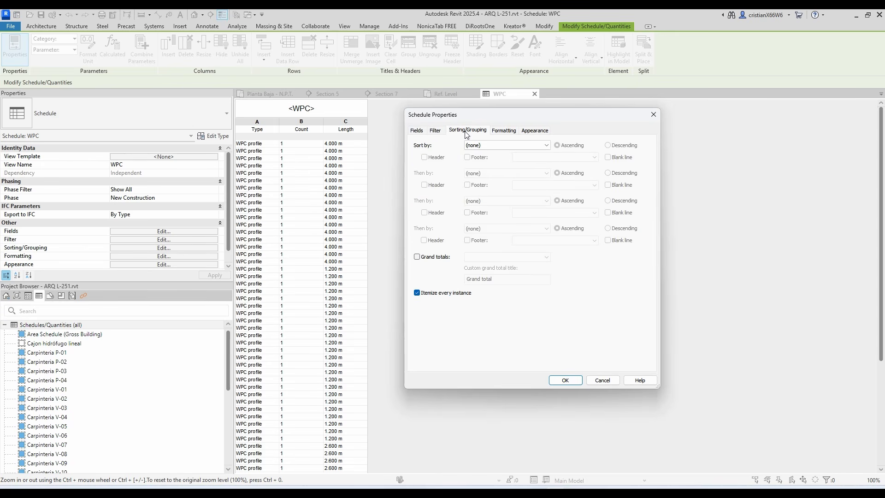
click(417, 293)
click(562, 380)
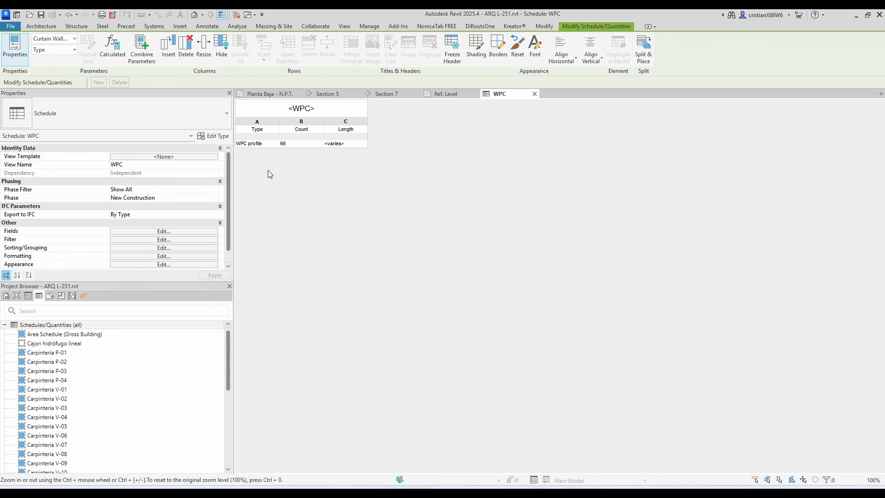
- Sort the WPC schedule by Length
click(175, 231)
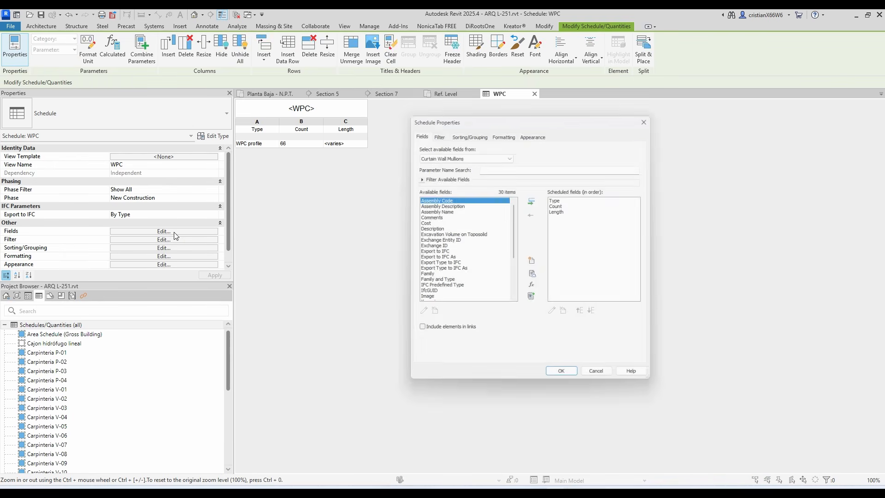
click(471, 131)
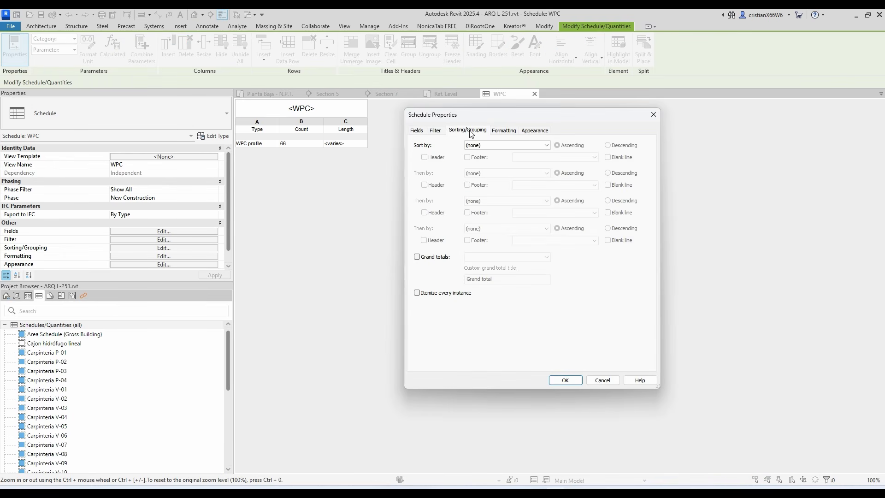
click(501, 132)
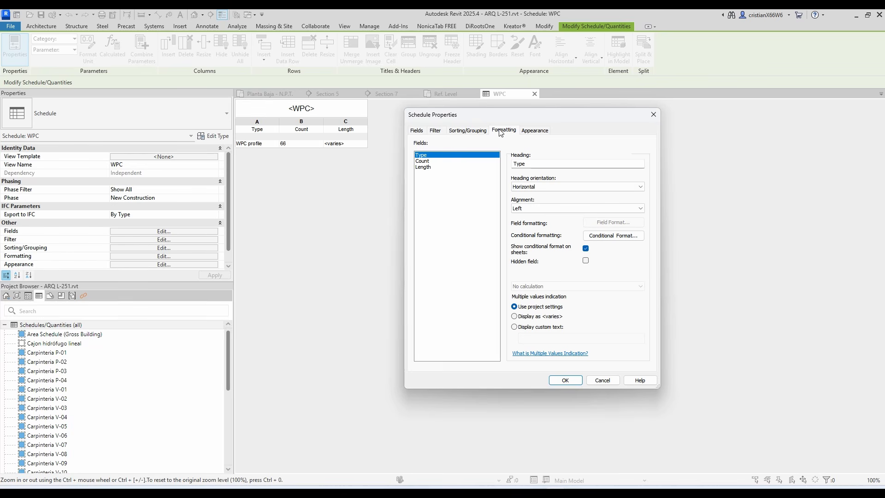
click(435, 131)
click(458, 130)
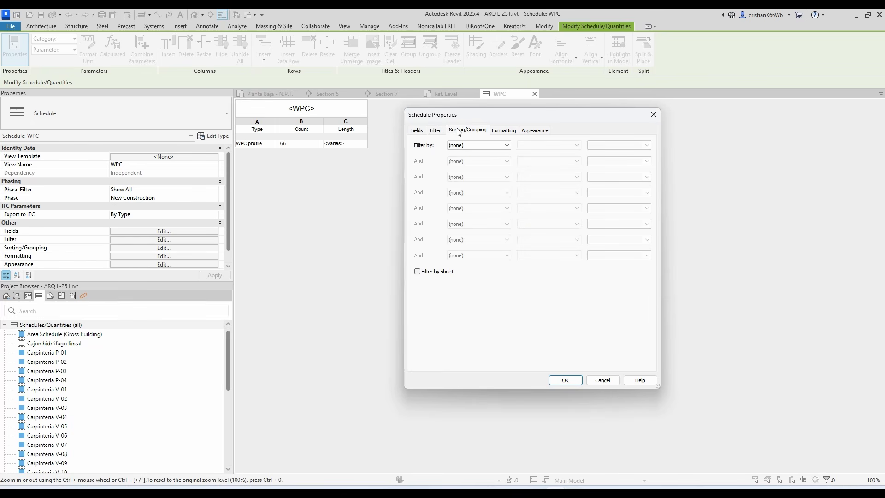
click(471, 145)
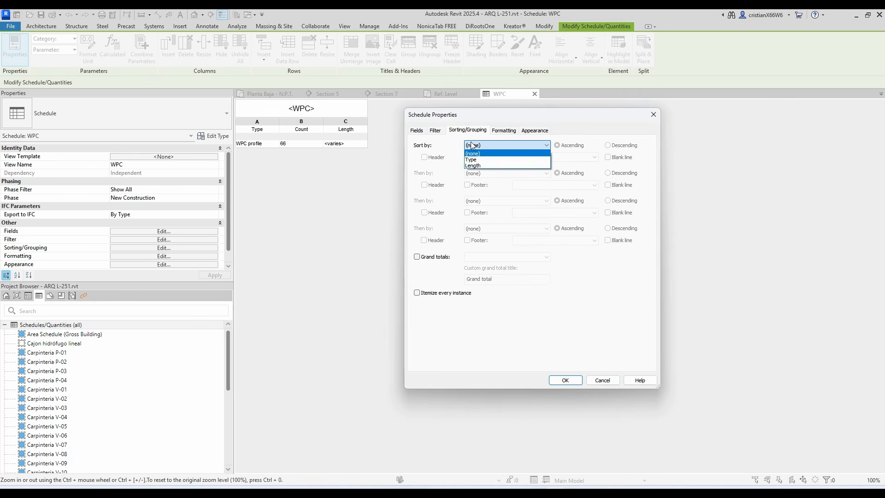
click(476, 165)
click(566, 380)
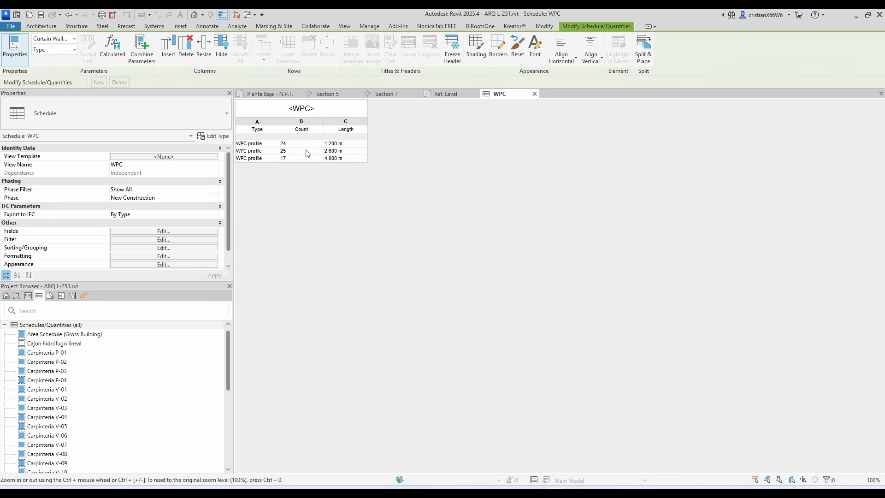
- Delete the freestanding curtain wall in the corridor of the Planta Baja - N.P.T. plan and return to the WPC schedule
click(288, 93)
scroll(463, 189, down, 5)
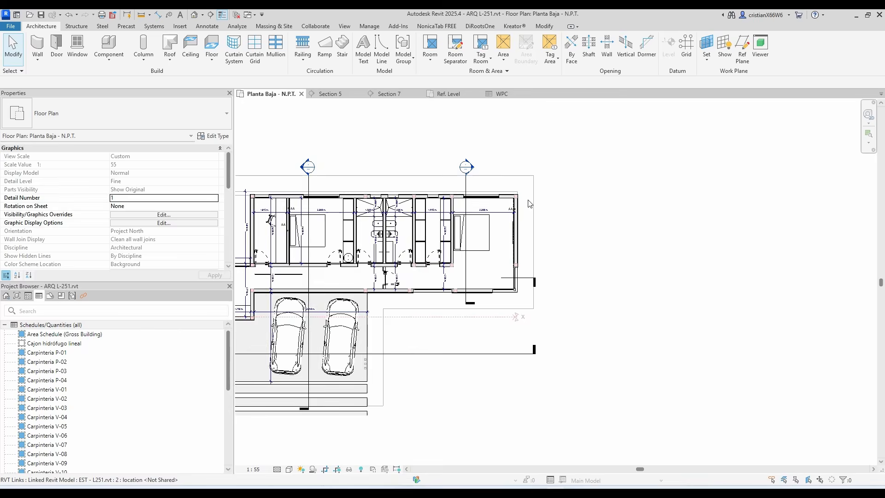
scroll(340, 228, up, 5)
scroll(340, 229, up, 1)
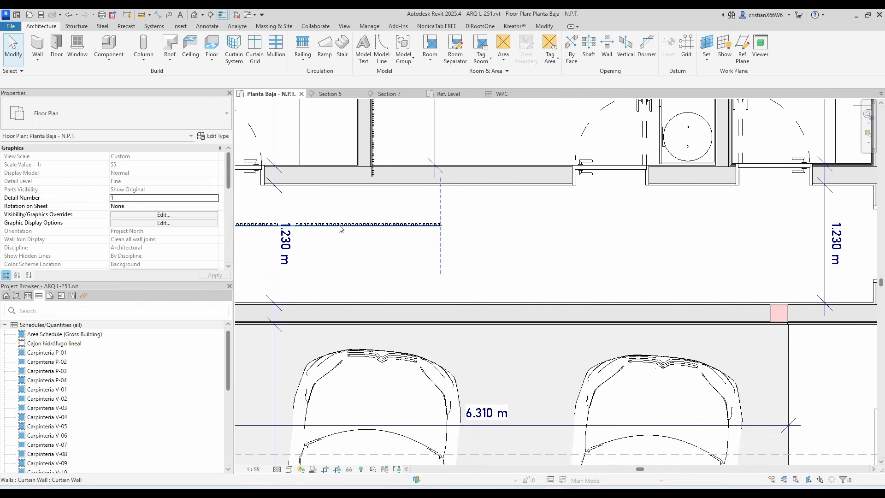
click(340, 228)
key(Delete)
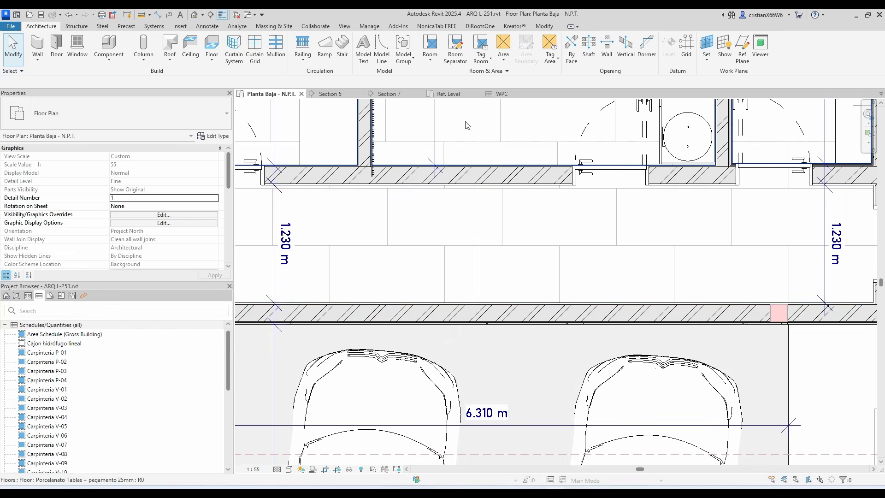
click(500, 94)
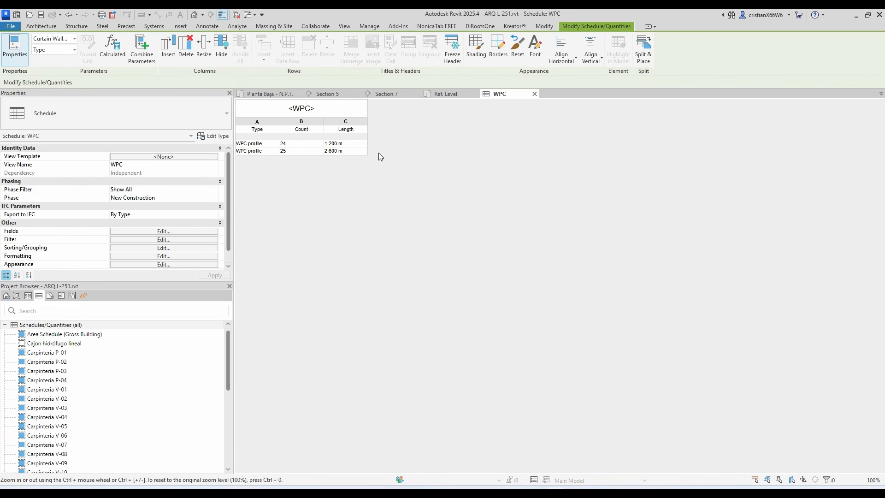
- Add a calculated field named Type name to the WPC schedule, with type Length and formula Length
click(177, 232)
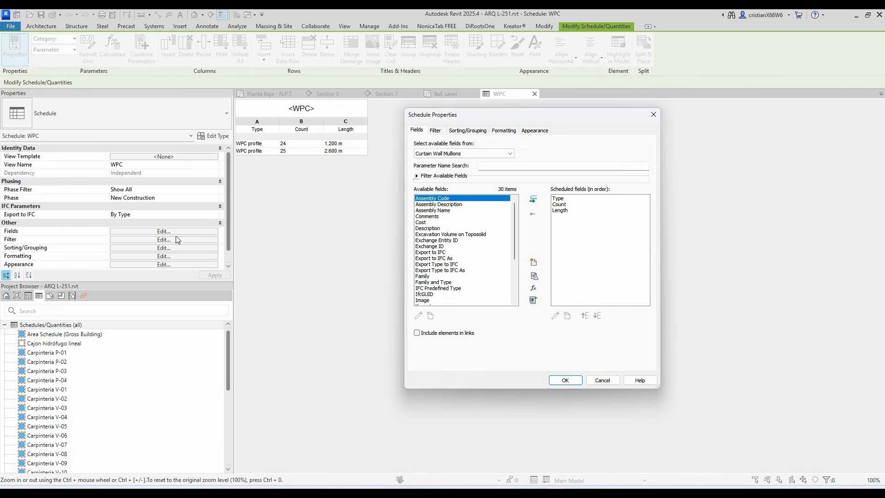
mouse_move(483, 118)
mouse_down()
mouse_move(503, 128)
mouse_move(496, 124)
mouse_up()
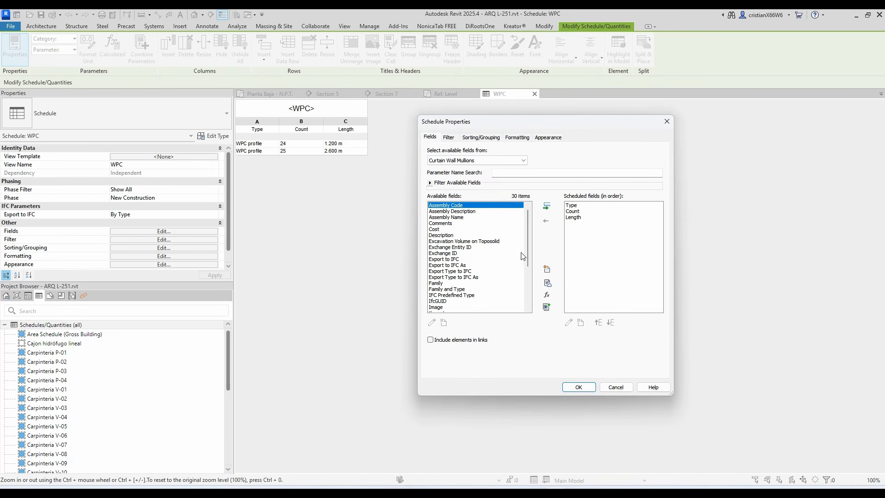
click(546, 296)
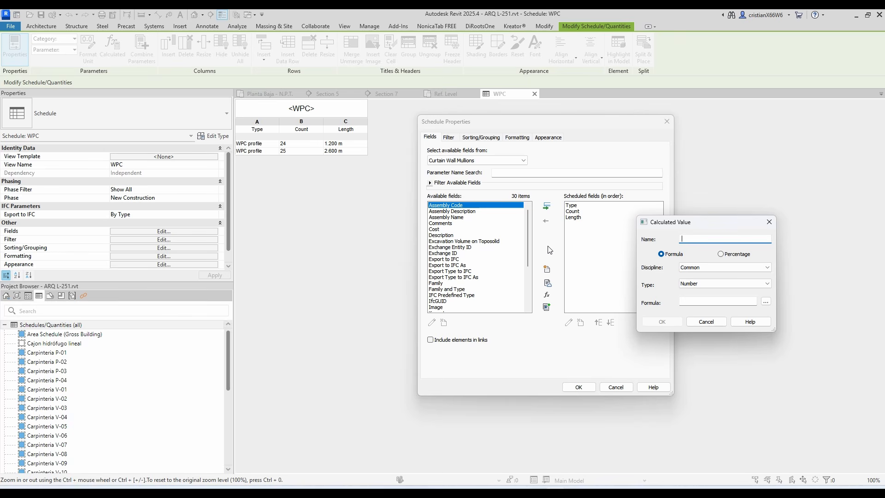
text(Type name)
click(692, 284)
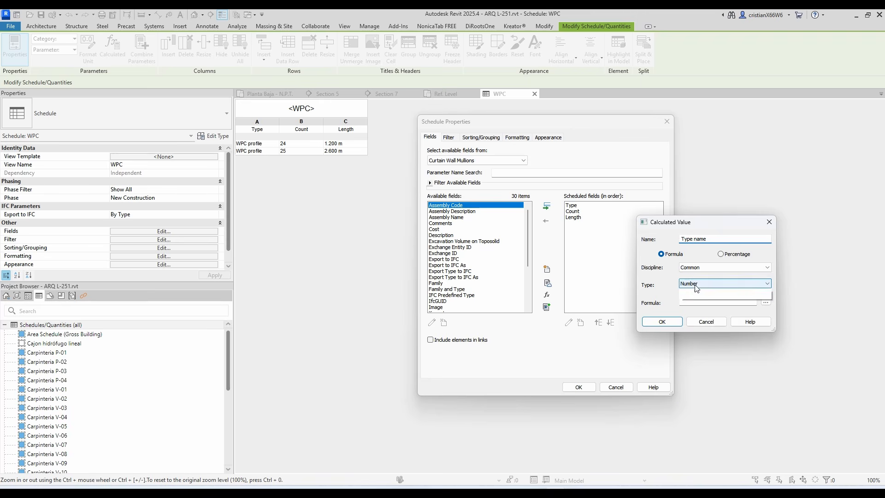
click(700, 325)
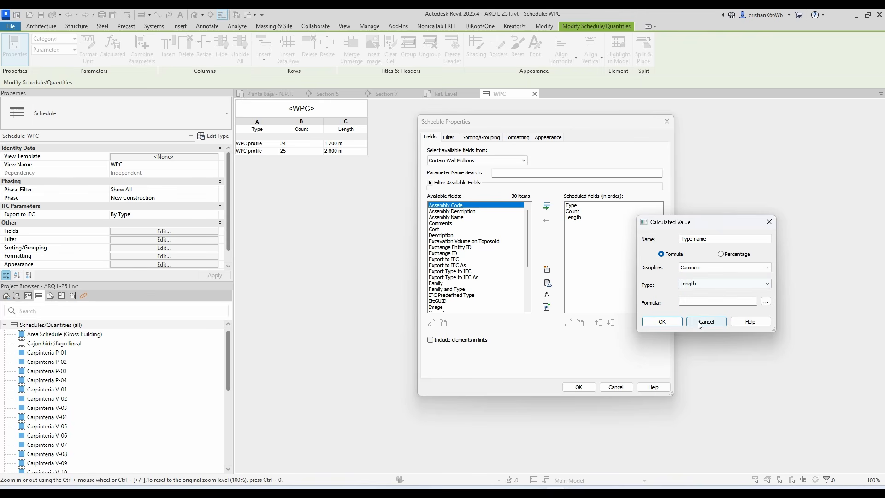
click(766, 301)
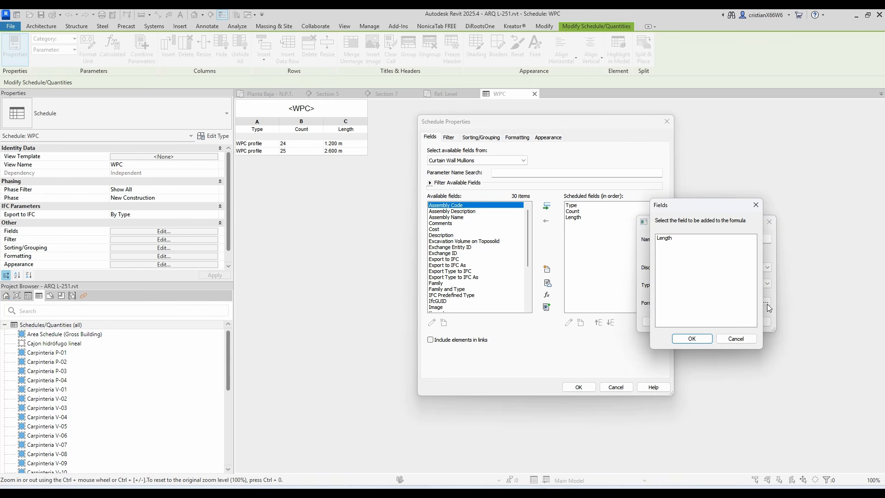
click(664, 238)
click(691, 338)
click(665, 322)
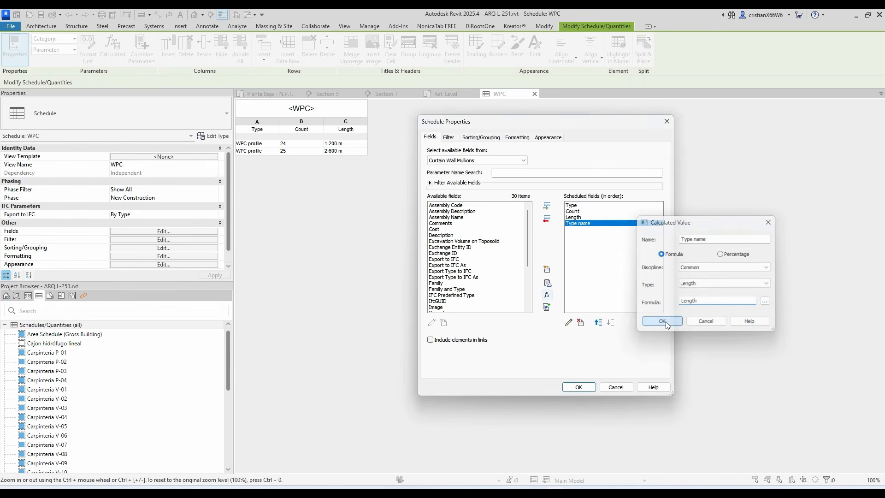
click(584, 385)
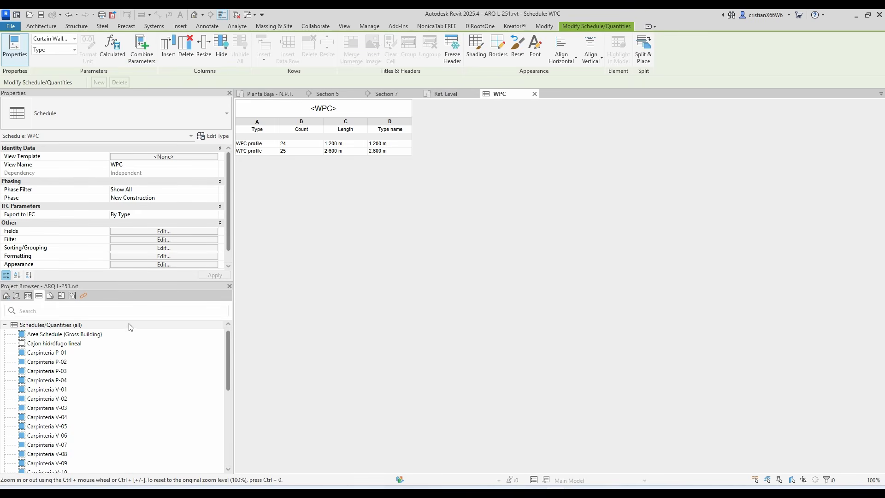
- Set the WPC schedule to sort by the Type name field instead of Length
click(142, 232)
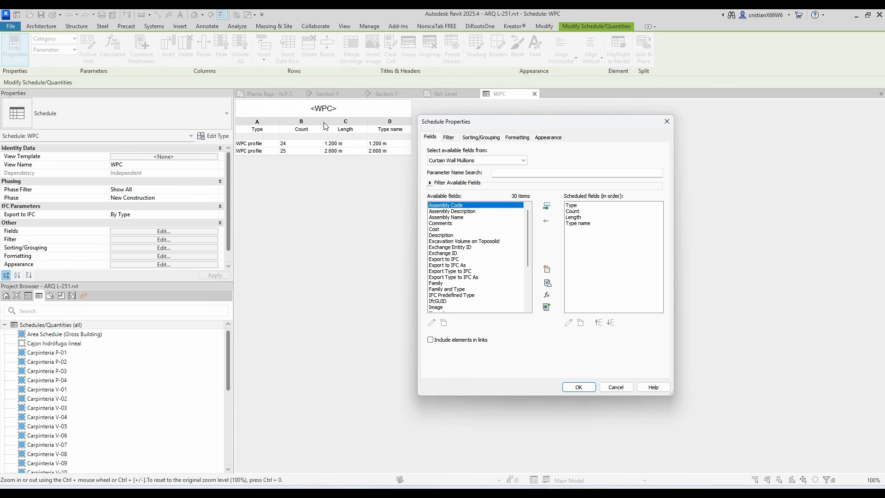
click(481, 138)
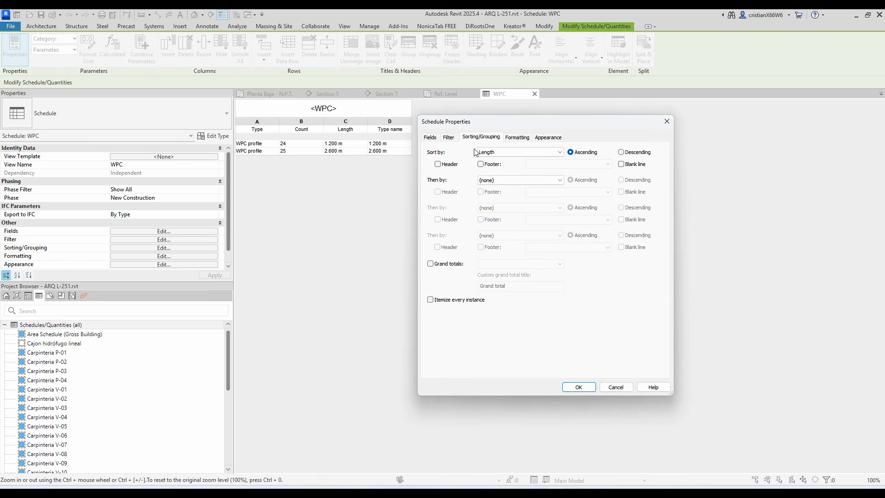
click(486, 154)
click(491, 179)
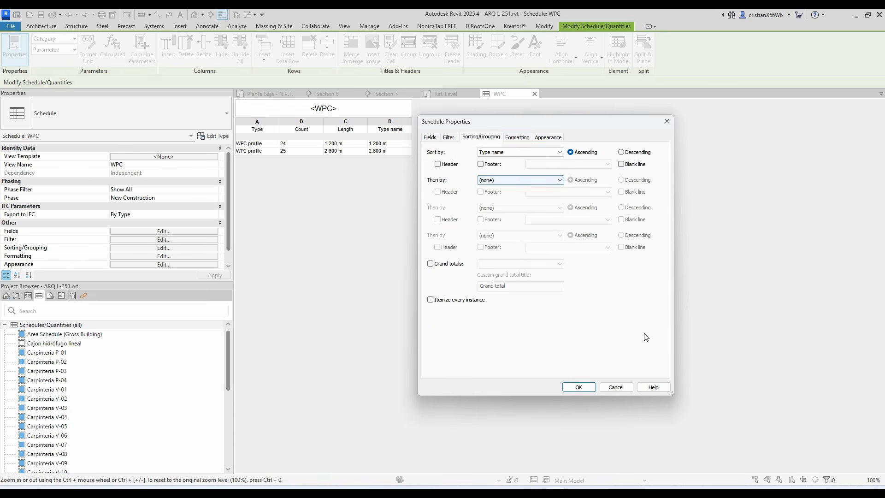
- Set the Length field's formatting to Calculate totals and apply the schedule properties
click(517, 137)
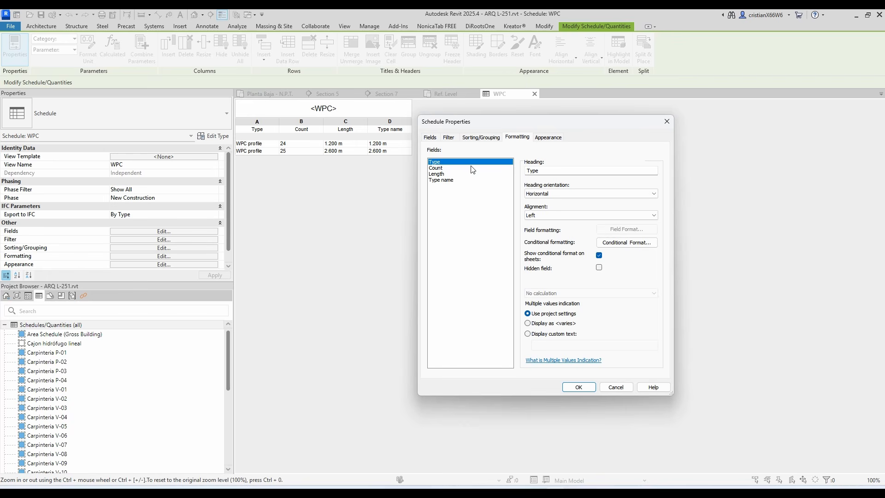
click(444, 175)
click(543, 293)
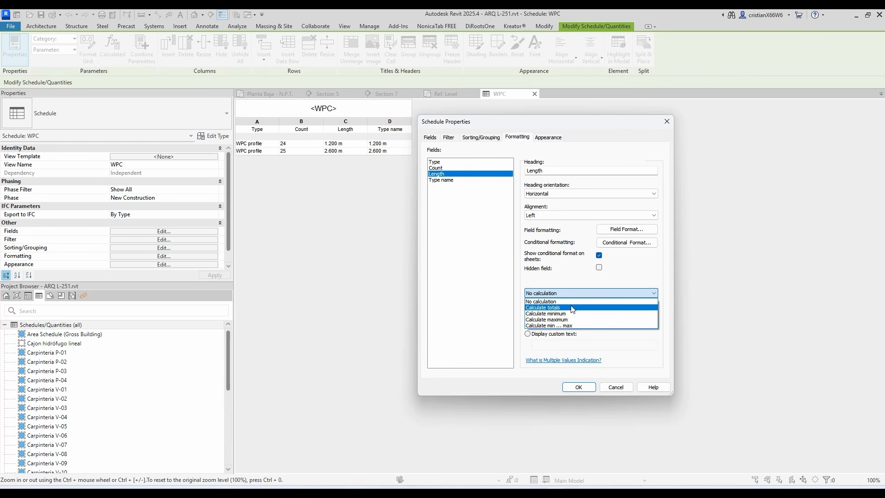
click(548, 307)
click(578, 387)
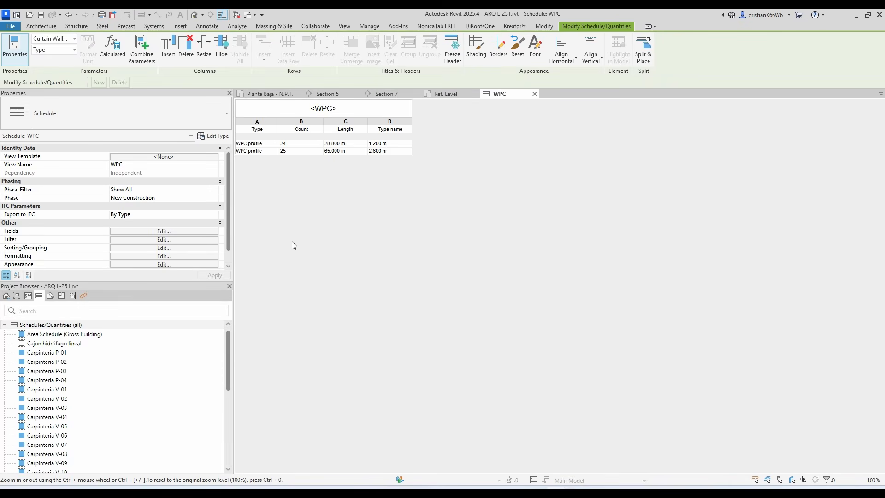
- Turn on grand totals with title, count, and totals in the WPC schedule
click(182, 232)
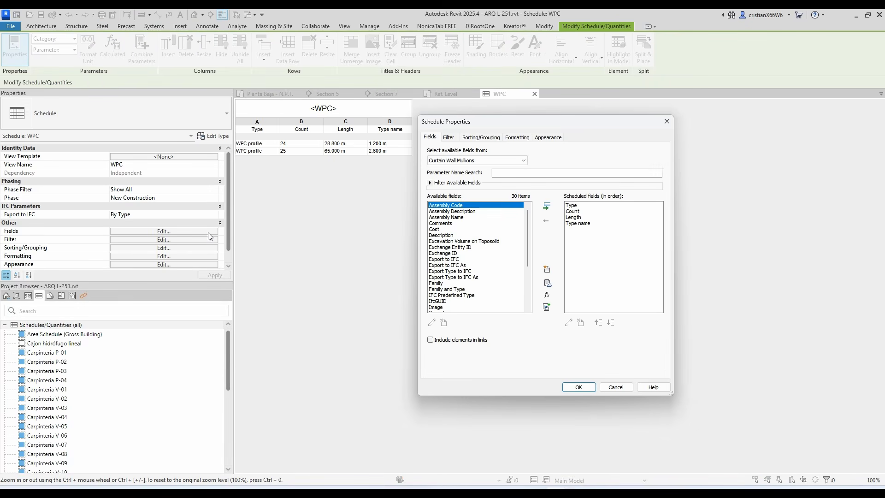
click(449, 139)
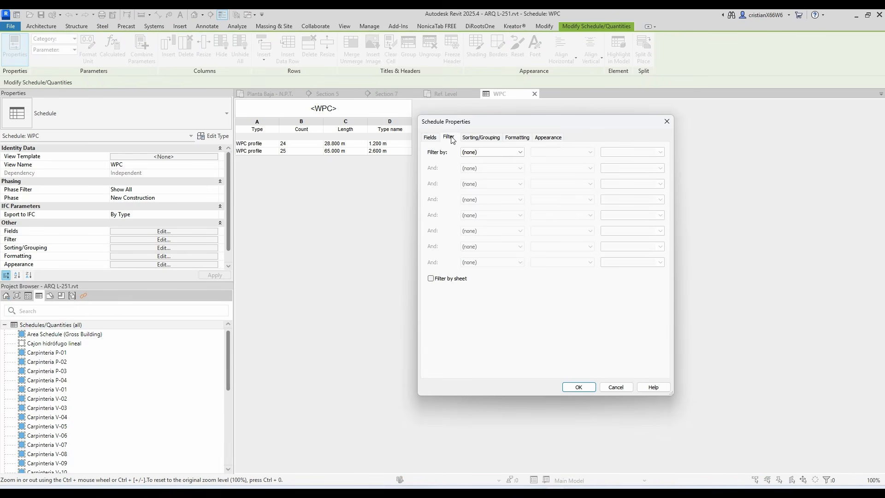
click(473, 138)
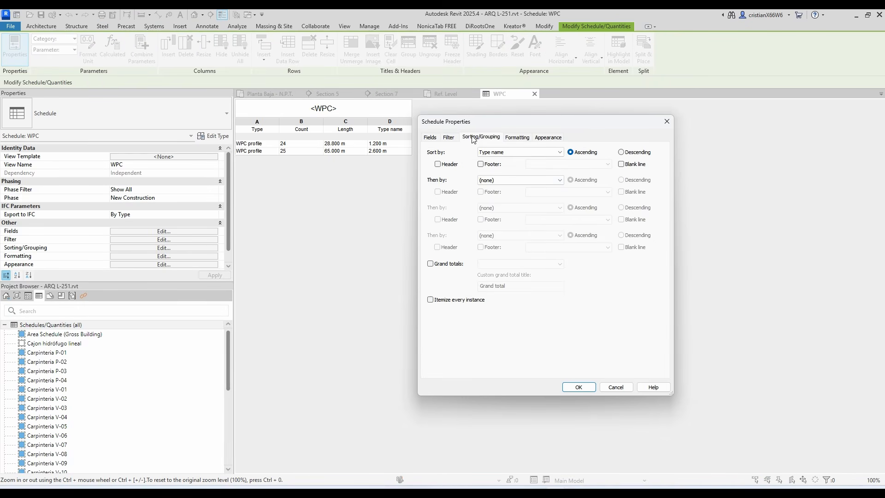
click(430, 263)
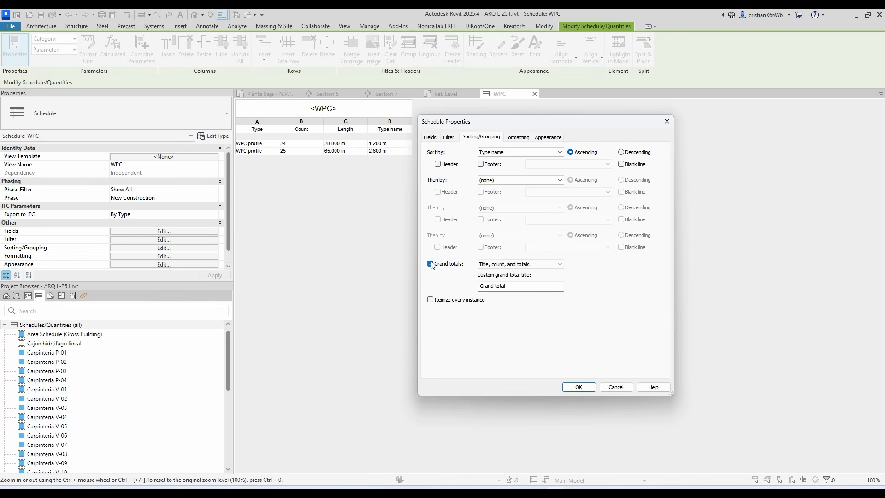
click(579, 387)
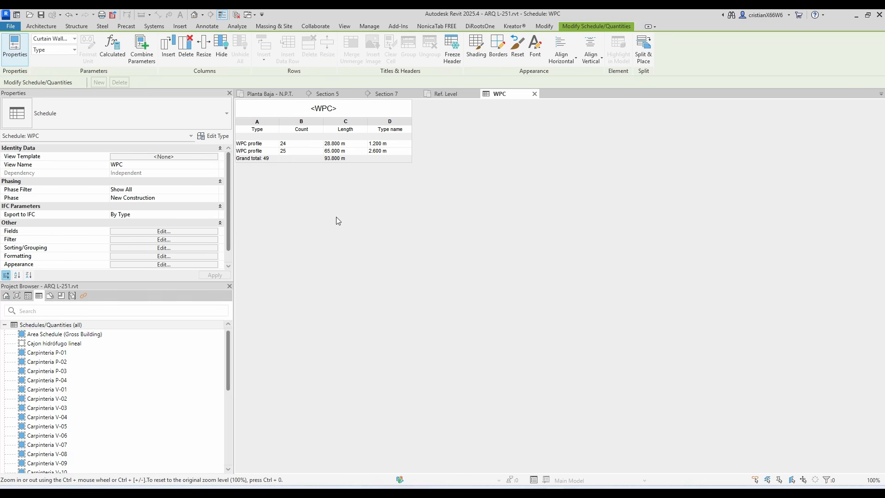
- In the Planta Baja - N.P.T. plan, create a curtain wall similar to the 1.2 m WPC one along the adjacent office's exterior side wall, from window corner to door corner
click(272, 94)
scroll(461, 217, down, 3)
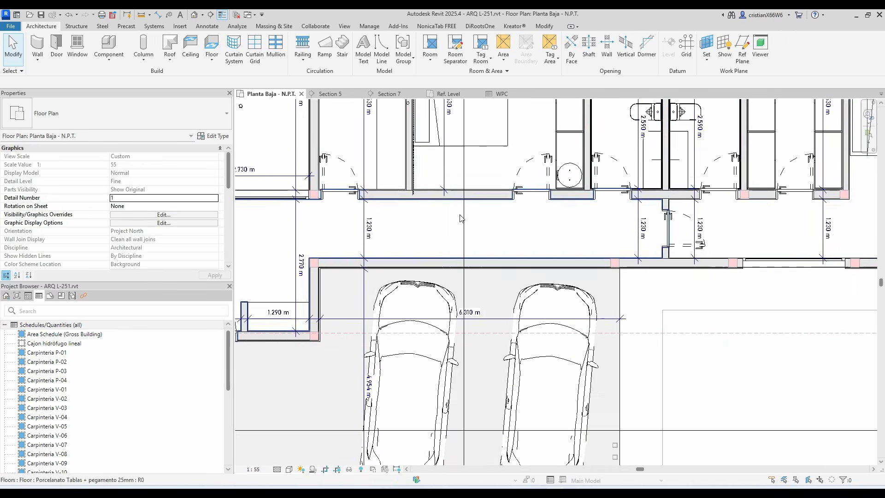
middle_drag(461, 173, 478, 283)
scroll(437, 275, up, 2)
scroll(417, 252, up, 3)
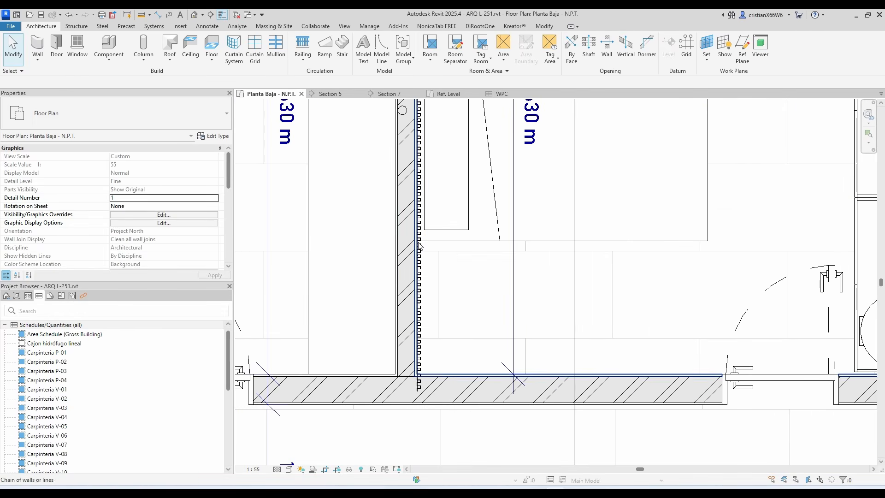
scroll(418, 244, down, 3)
middle_drag(419, 135, 420, 212)
scroll(420, 212, up, 3)
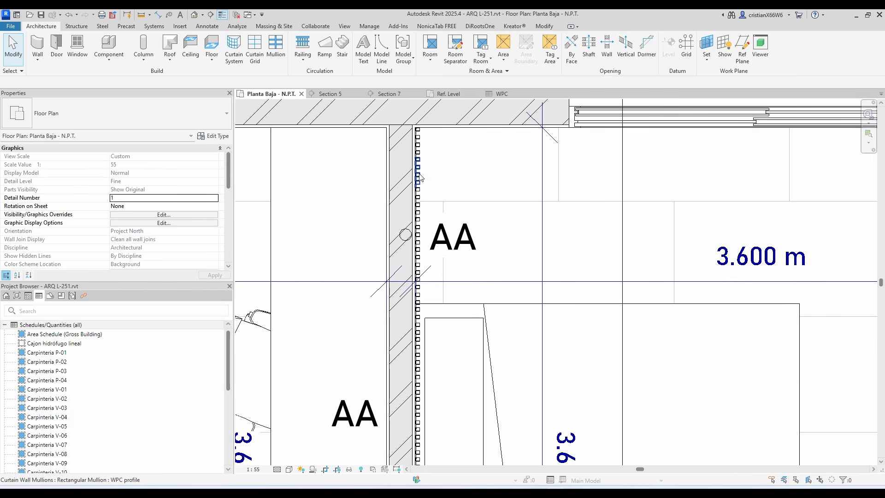
key(w)
key(a)
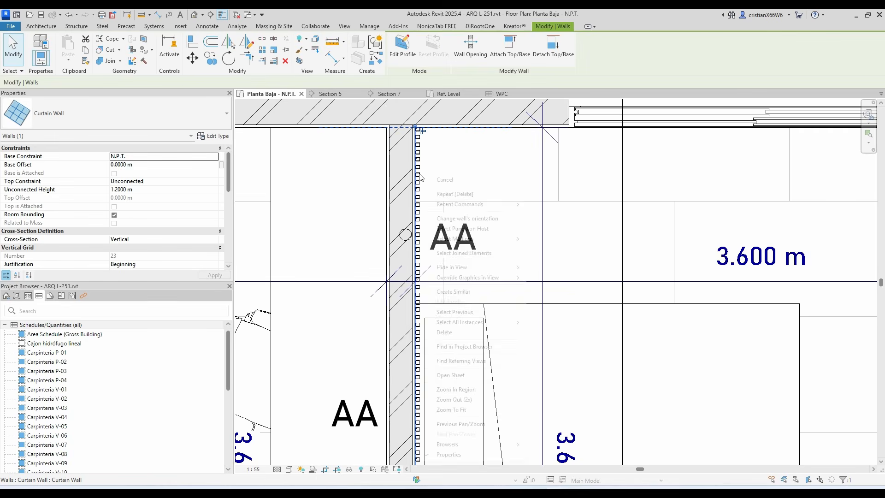
scroll(591, 256, down, 3)
scroll(356, 193, up, 4)
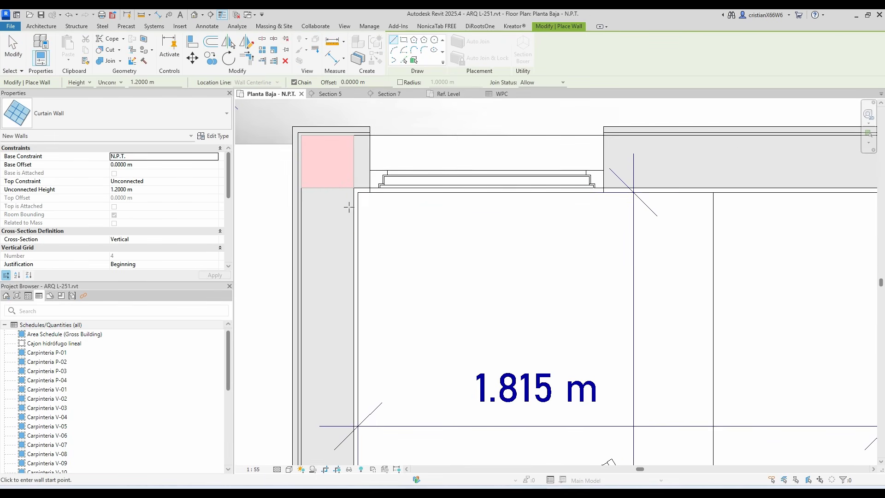
scroll(363, 193, up, 2)
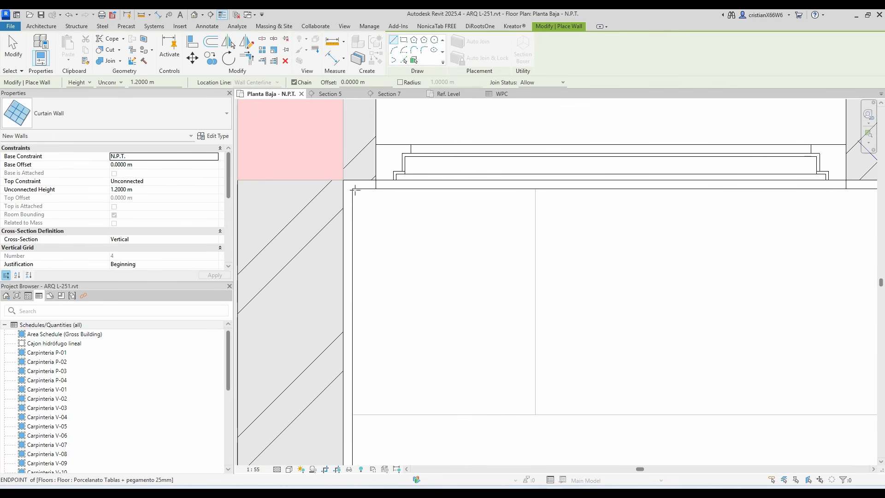
click(356, 189)
scroll(384, 211, down, 6)
middle_drag(443, 350, 416, 129)
scroll(368, 369, up, 5)
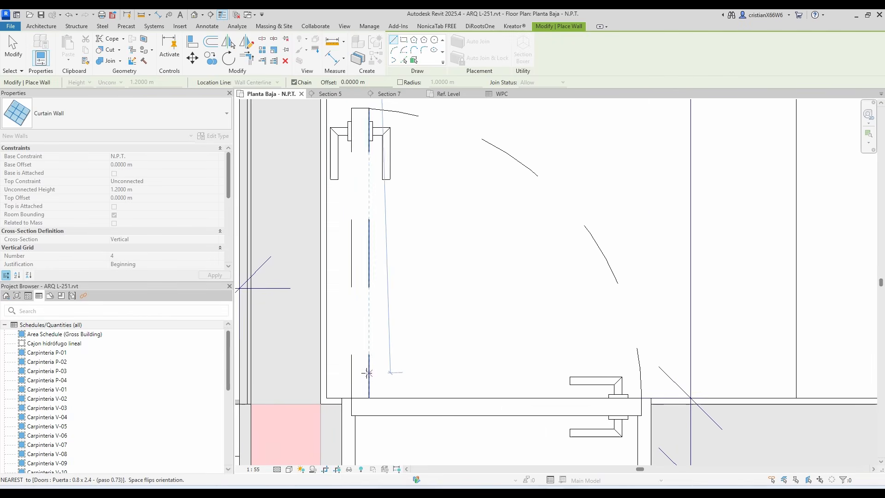
click(326, 397)
scroll(435, 277, down, 5)
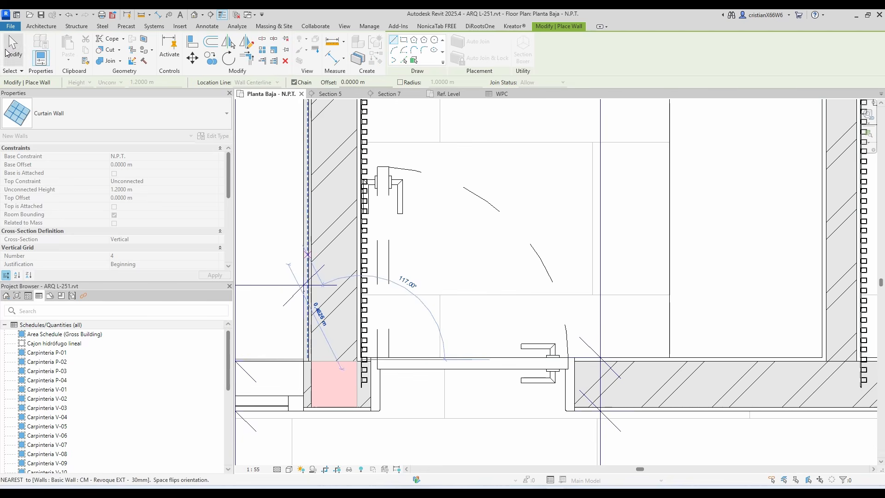
key(Escape)
key(Escape)
- Set the new office curtain wall's unconnected height to 1.5 m and return to the WPC schedule
scroll(361, 238, up, 4)
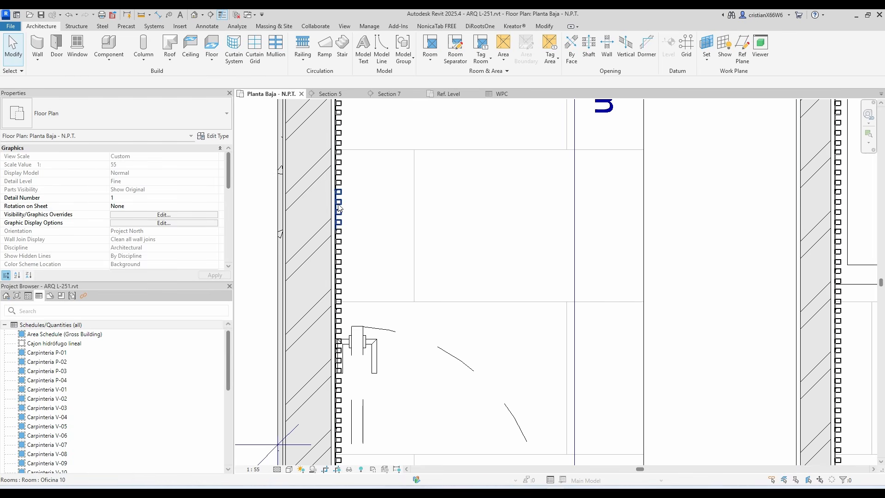
scroll(338, 207, down, 3)
middle_drag(352, 164, 361, 434)
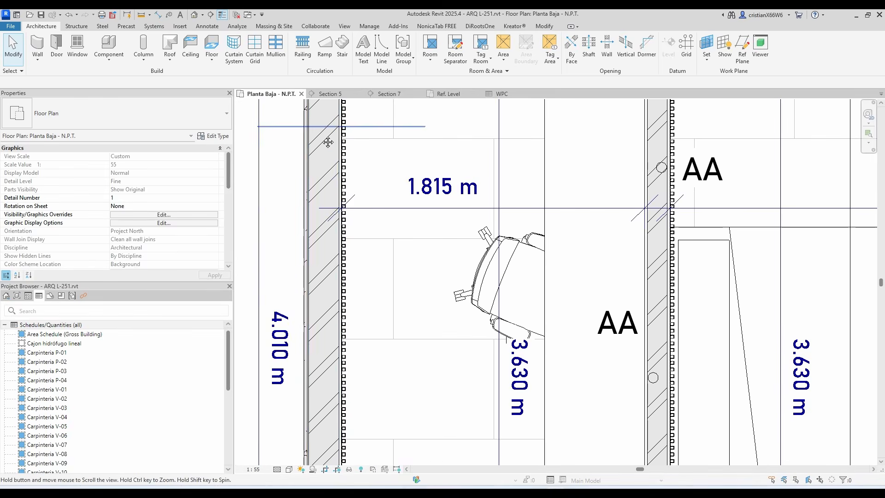
middle_drag(328, 142, 328, 426)
scroll(348, 345, up, 5)
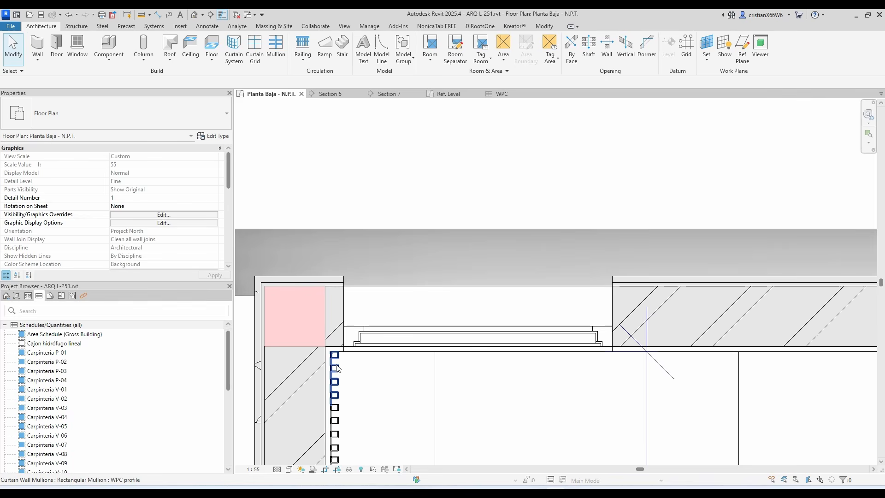
key(Tab)
click(336, 368)
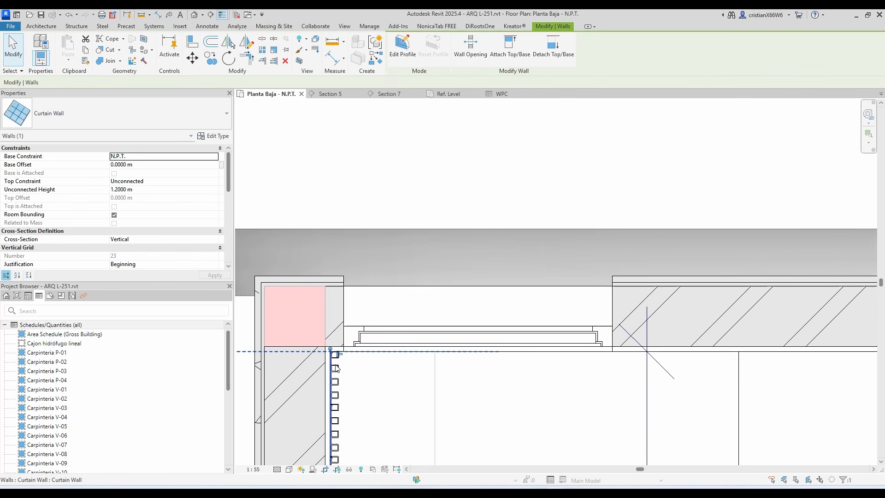
click(165, 194)
text(1.5)
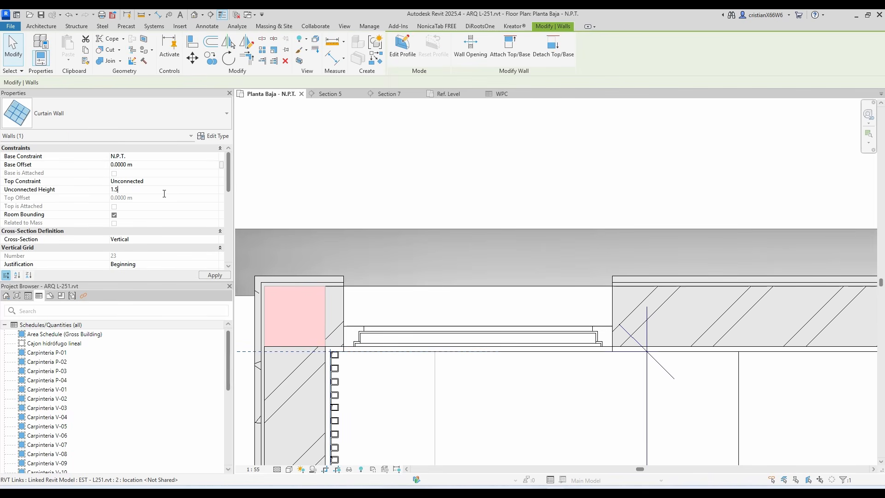
click(580, 256)
key(Escape)
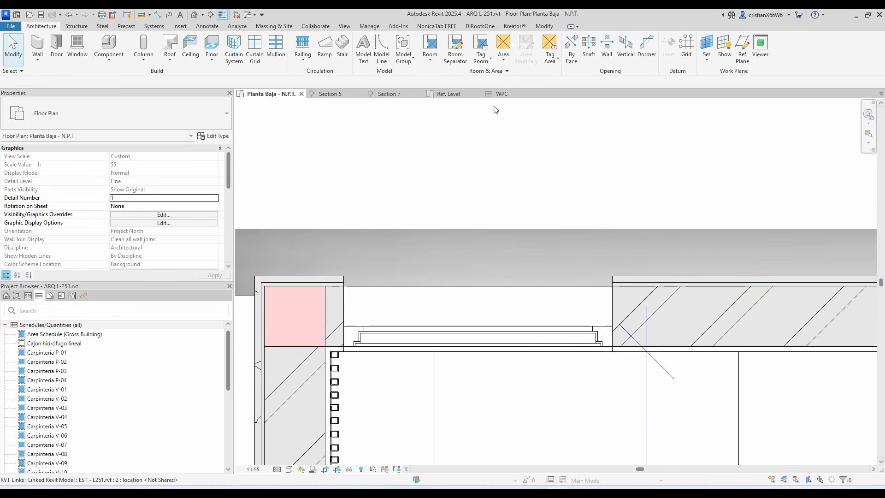
click(502, 94)
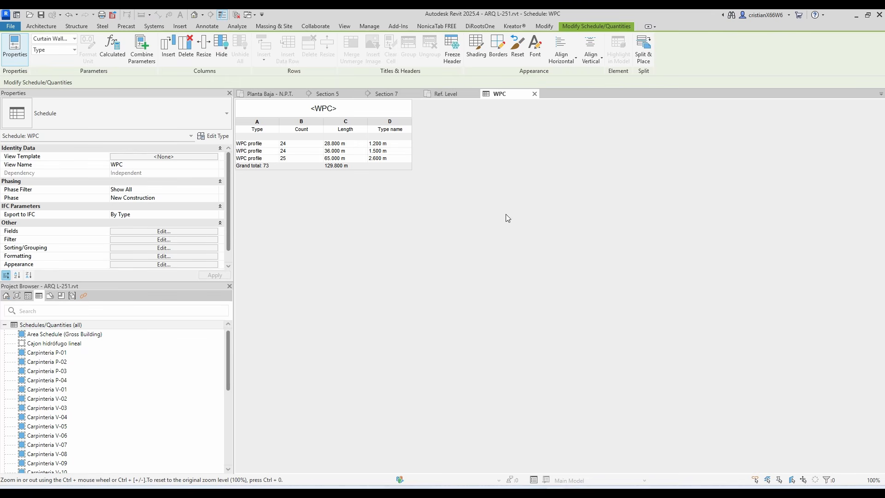